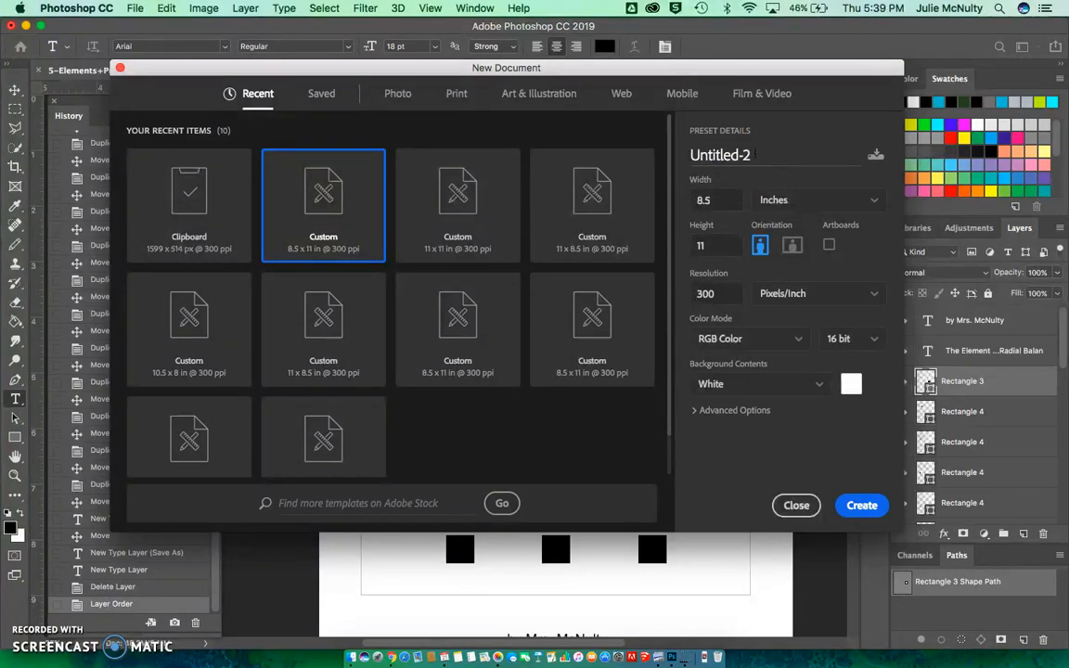
Step: Create the 8.5 × 11 inch document, named "5-Elements+Principles-", the author's surname, and "-SHAPE-v2-finished"
left_click_drag(747, 155, 639, 155)
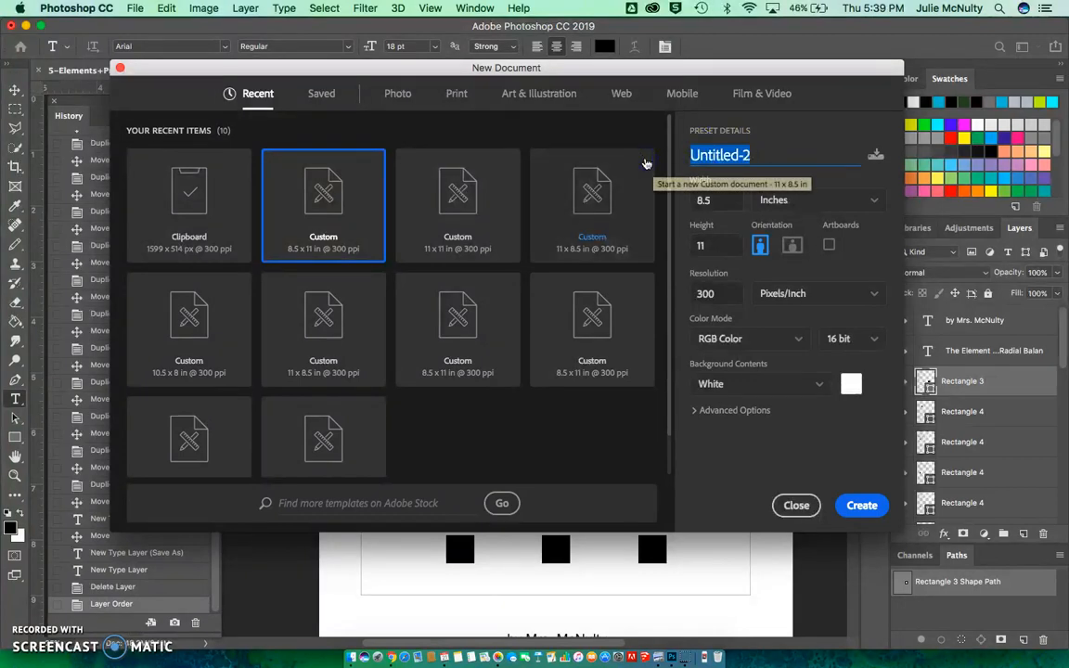
type("5-Element")
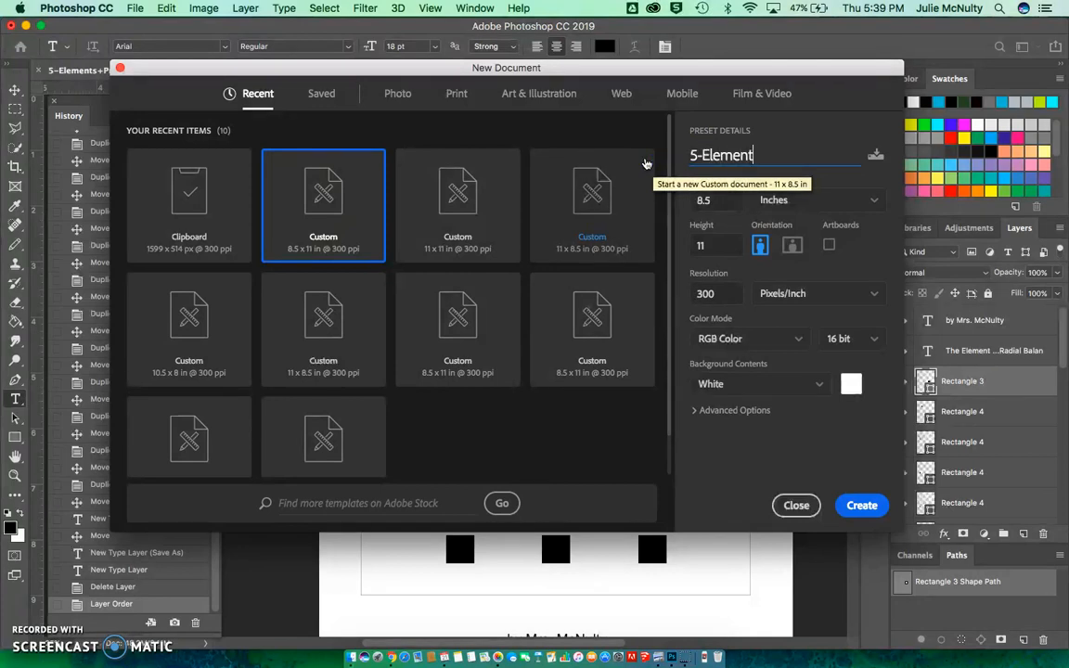
type("s+Principles")
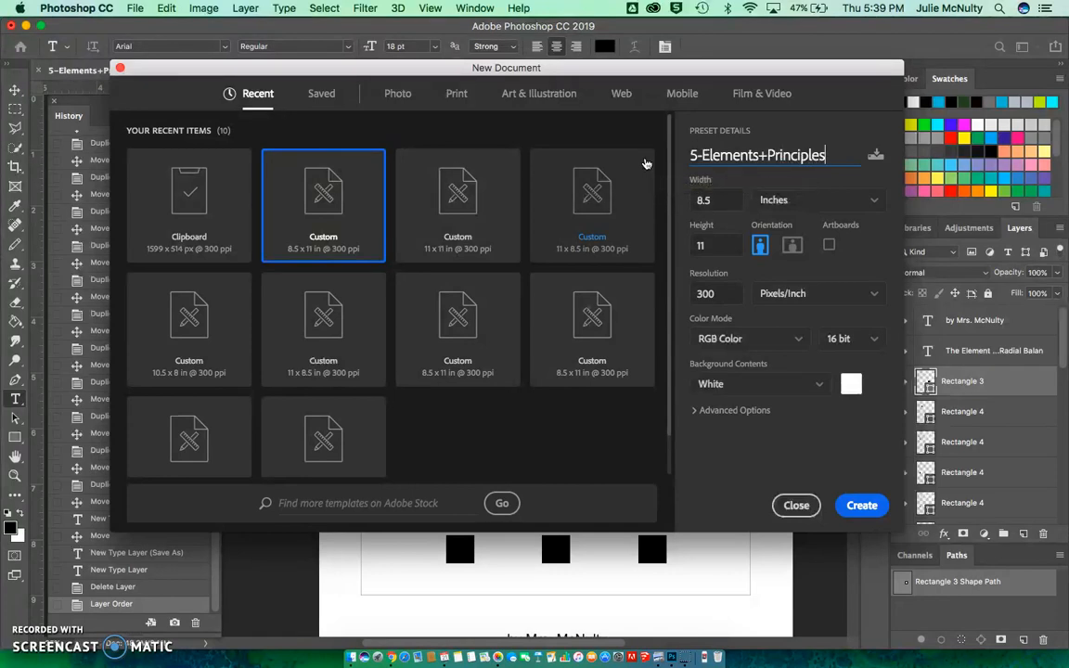
type("-McNulty")
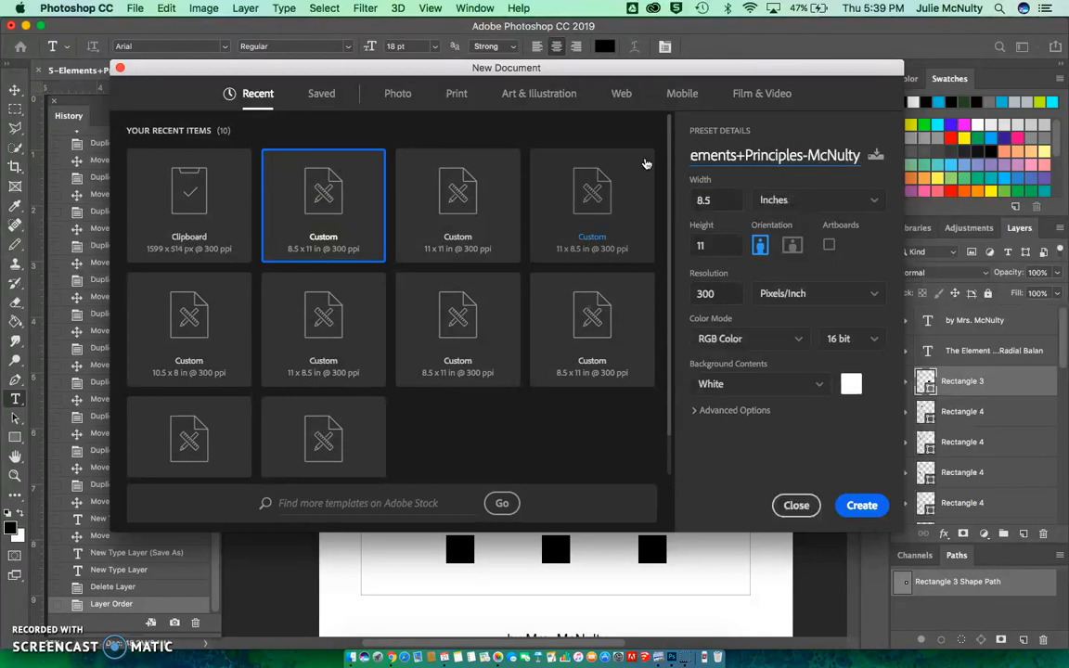
type("-S")
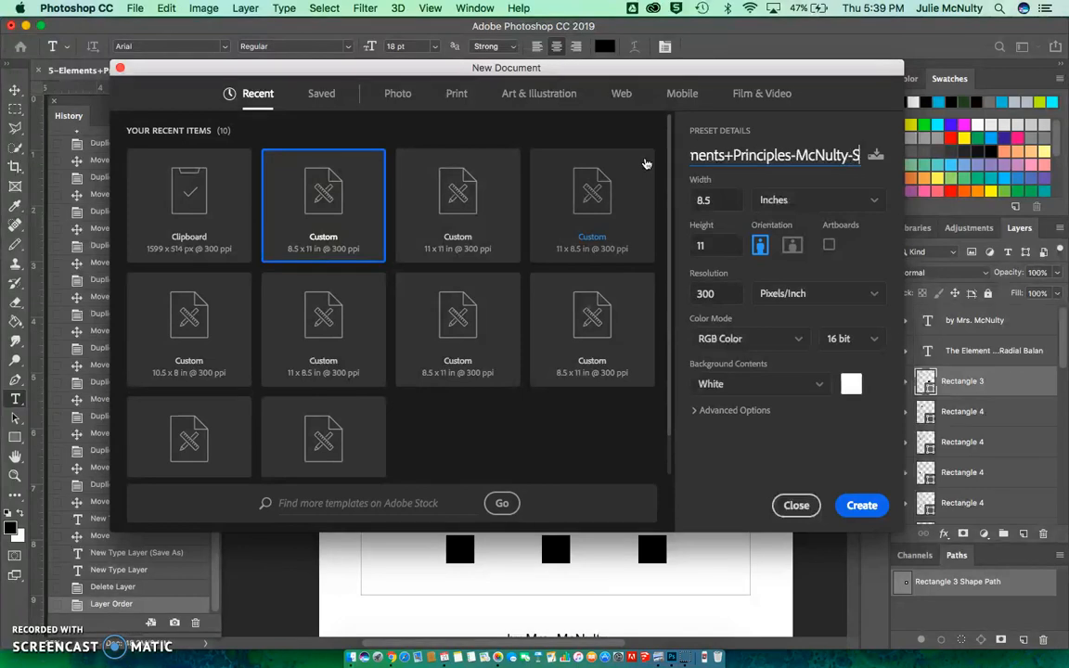
type("HAPE")
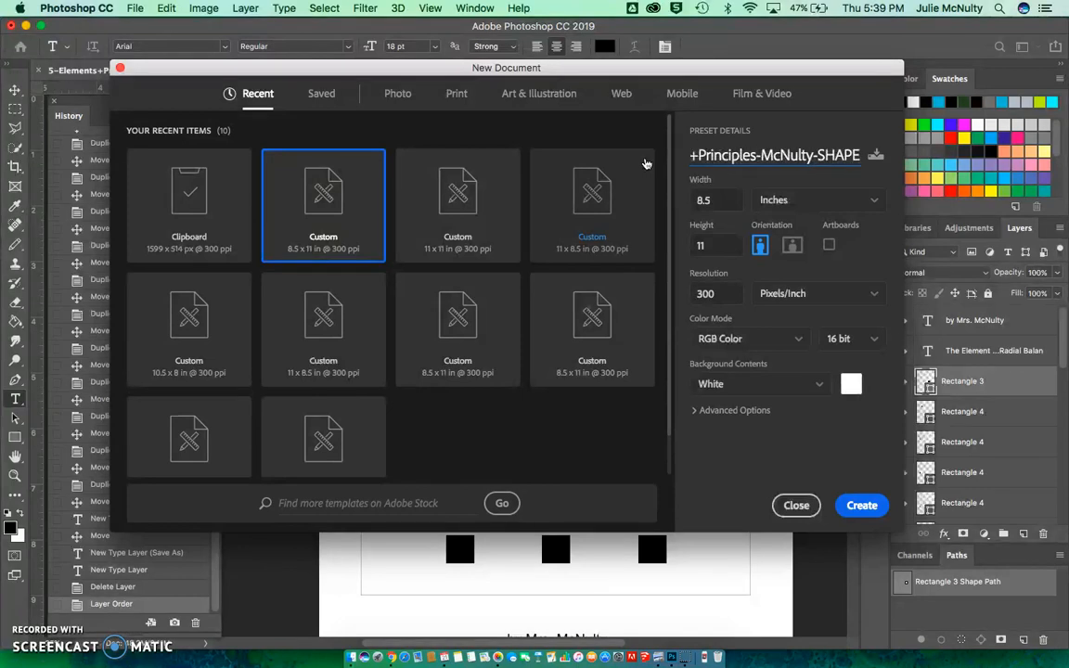
type("-")
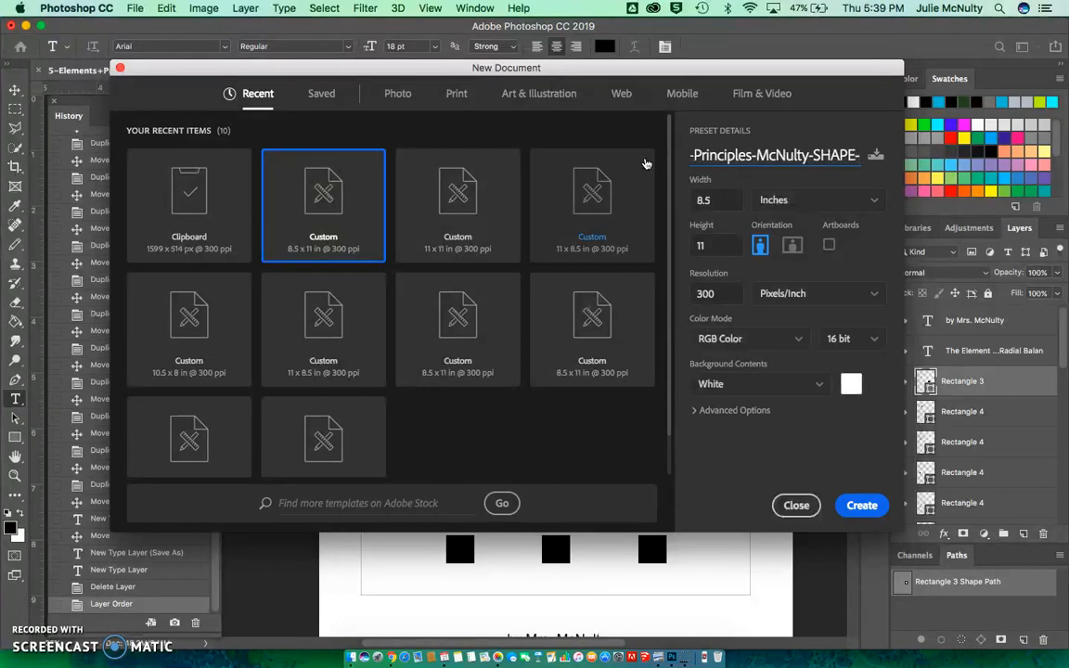
type("v2")
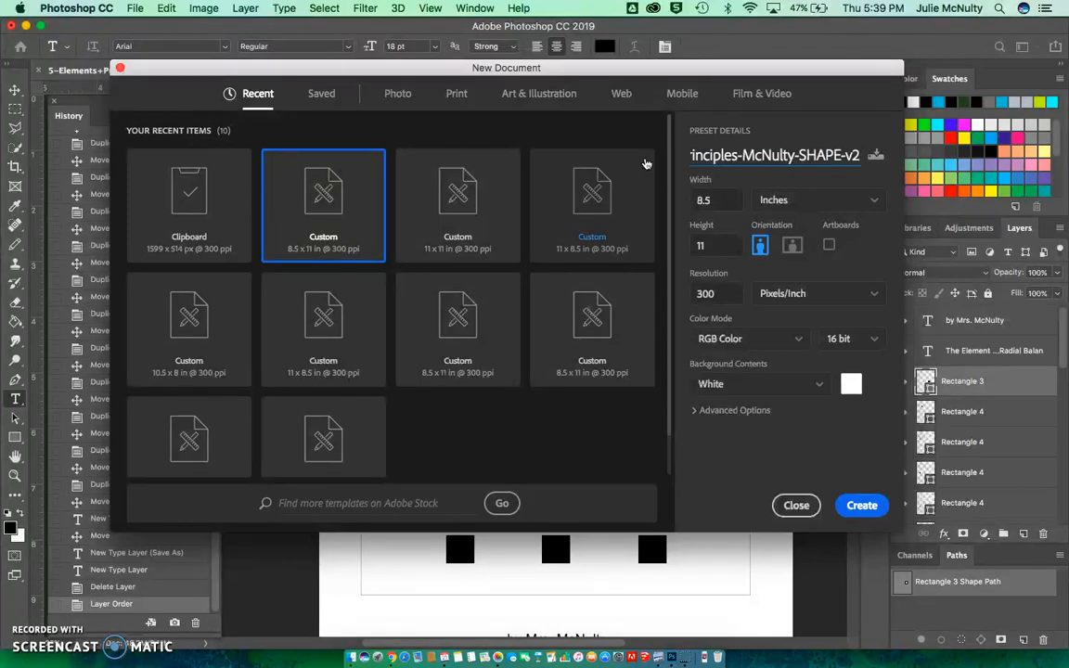
type("-finished")
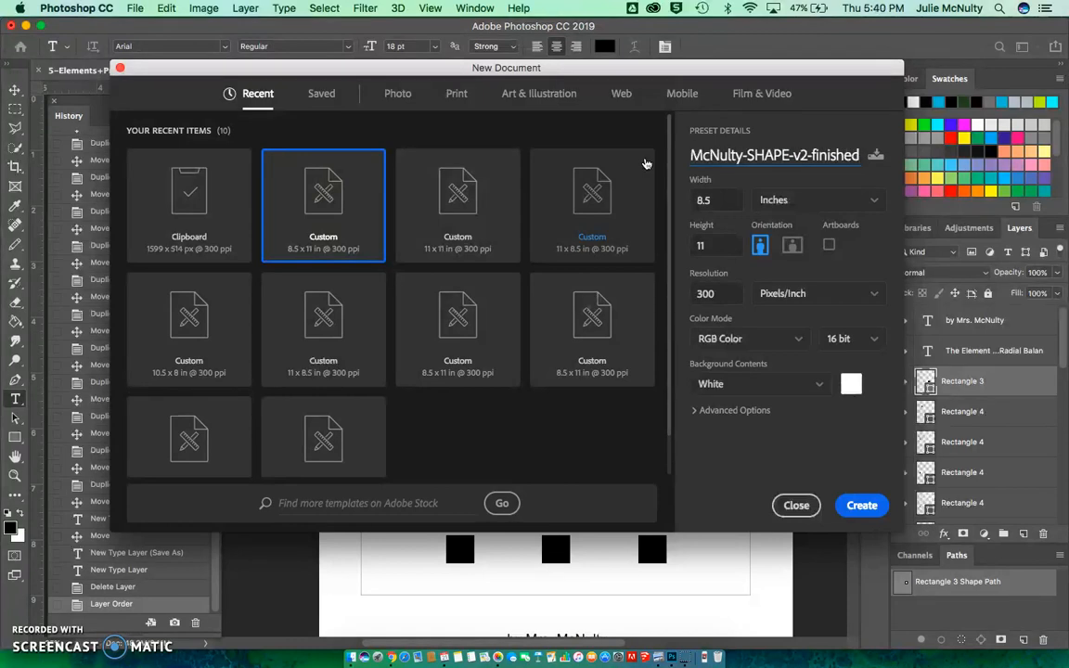
left_click(863, 506)
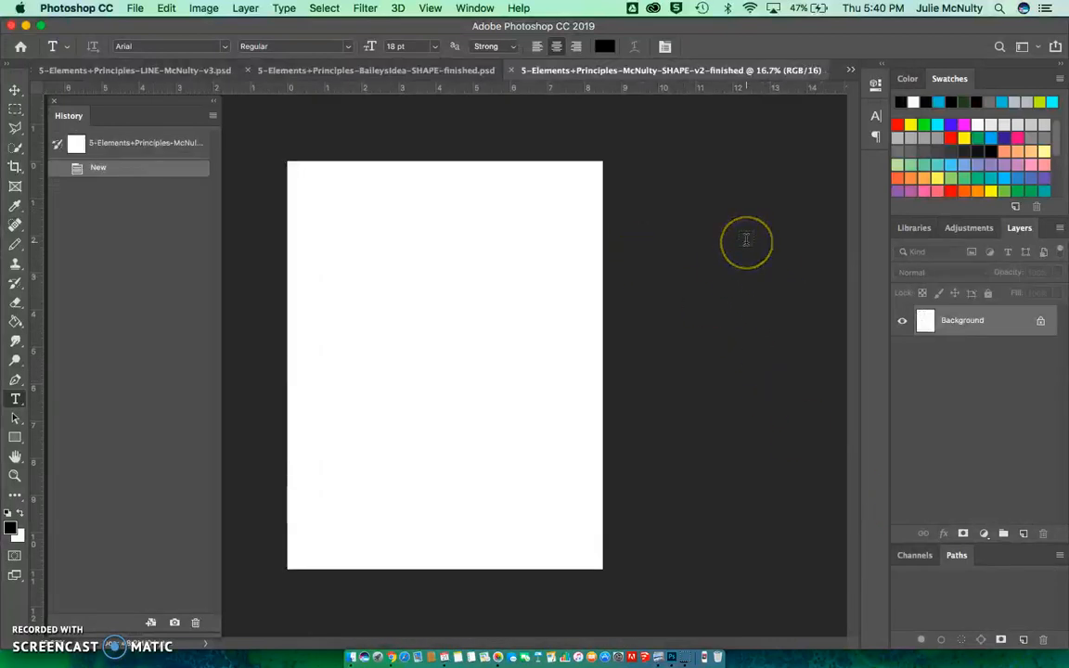
Step: Draw an unfilled rectangle with a 1 px black stroke, about 1804 × 1934 px, on the blank page
left_click(15, 437)
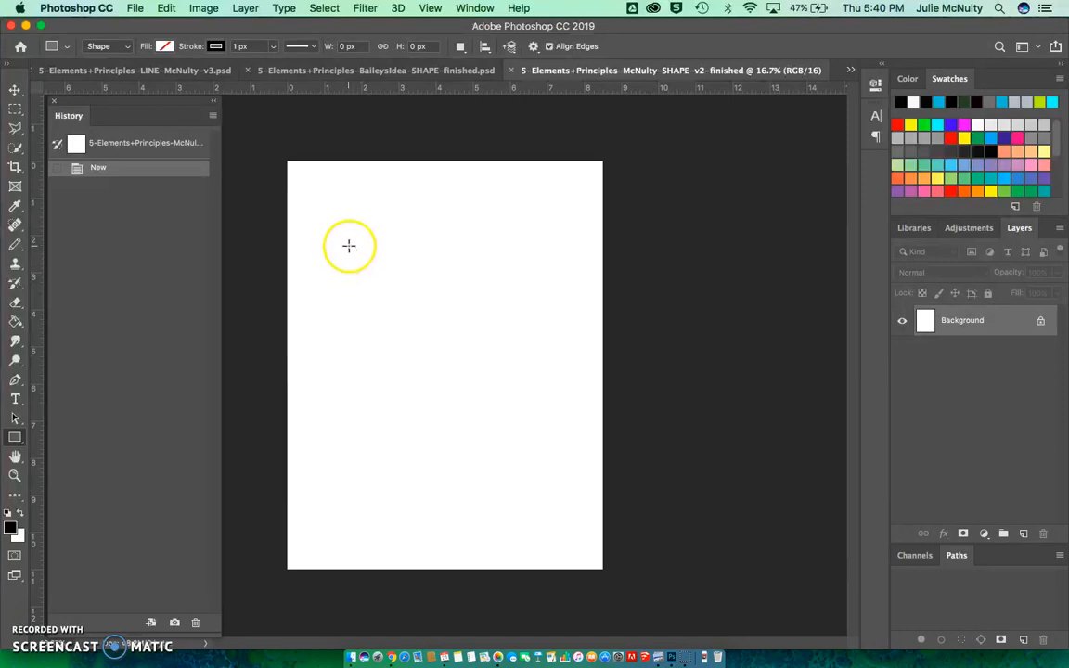
left_click_drag(353, 248, 577, 488)
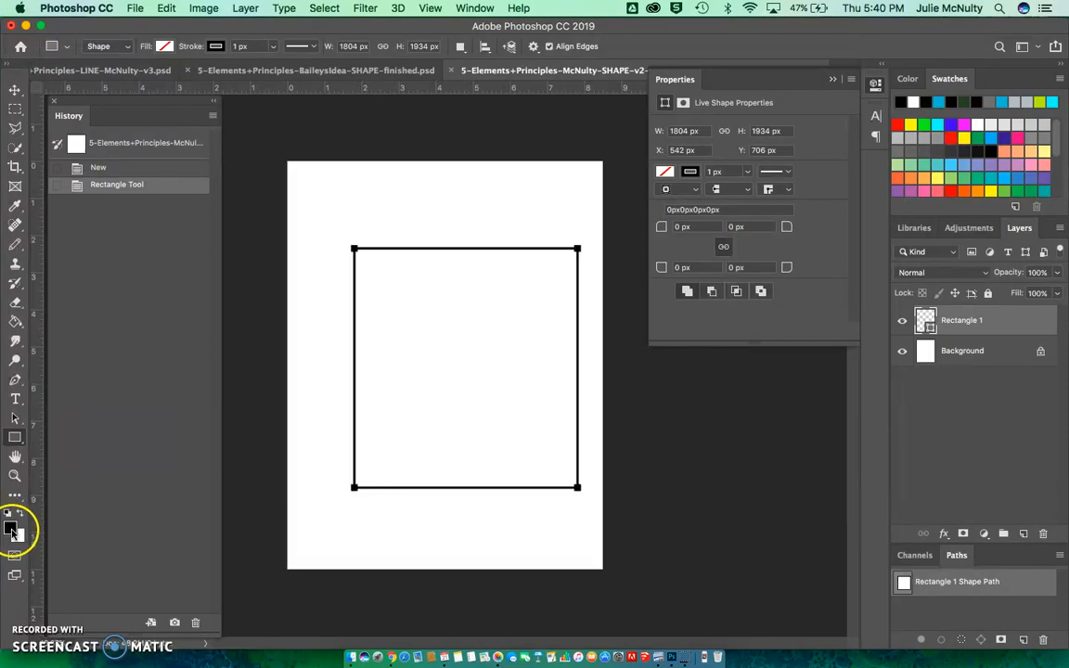
left_click(13, 533)
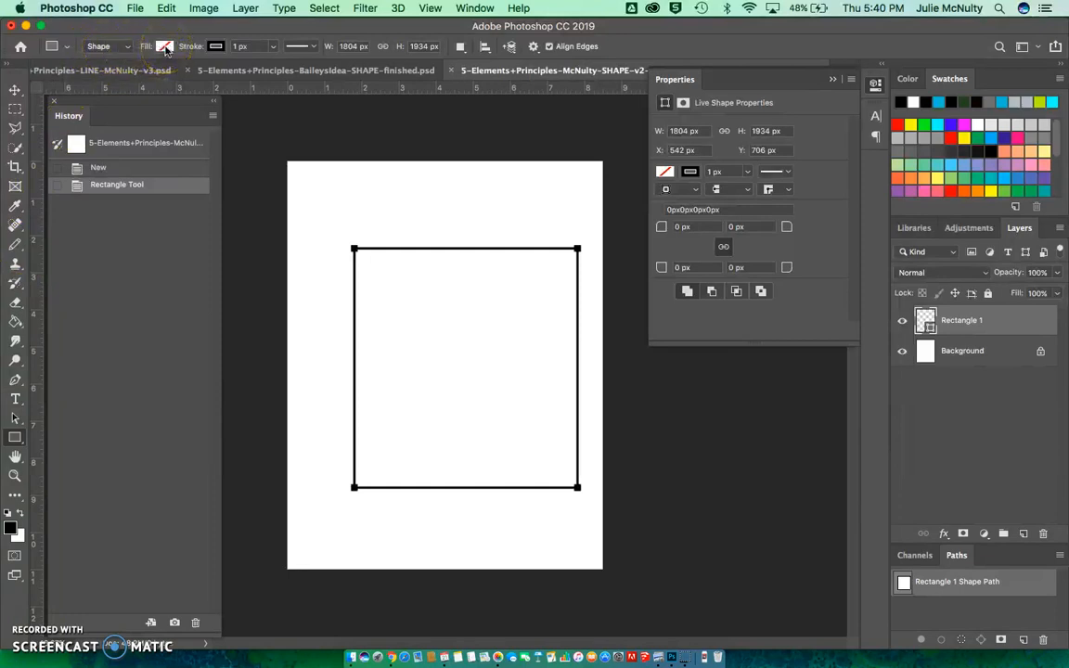
left_click(218, 46)
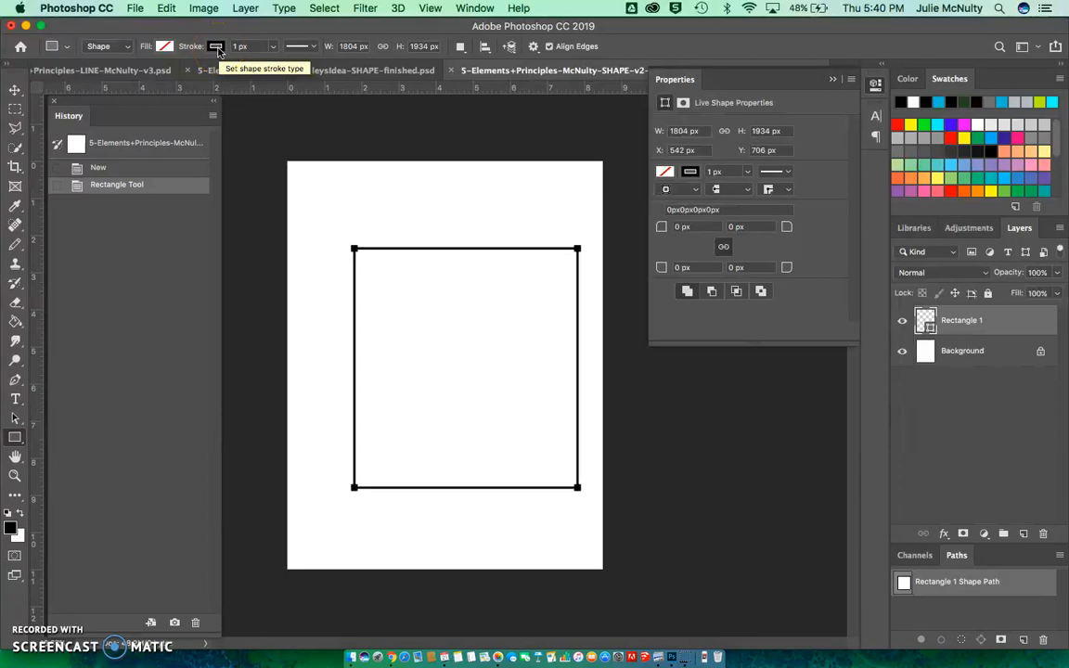
left_click(238, 46)
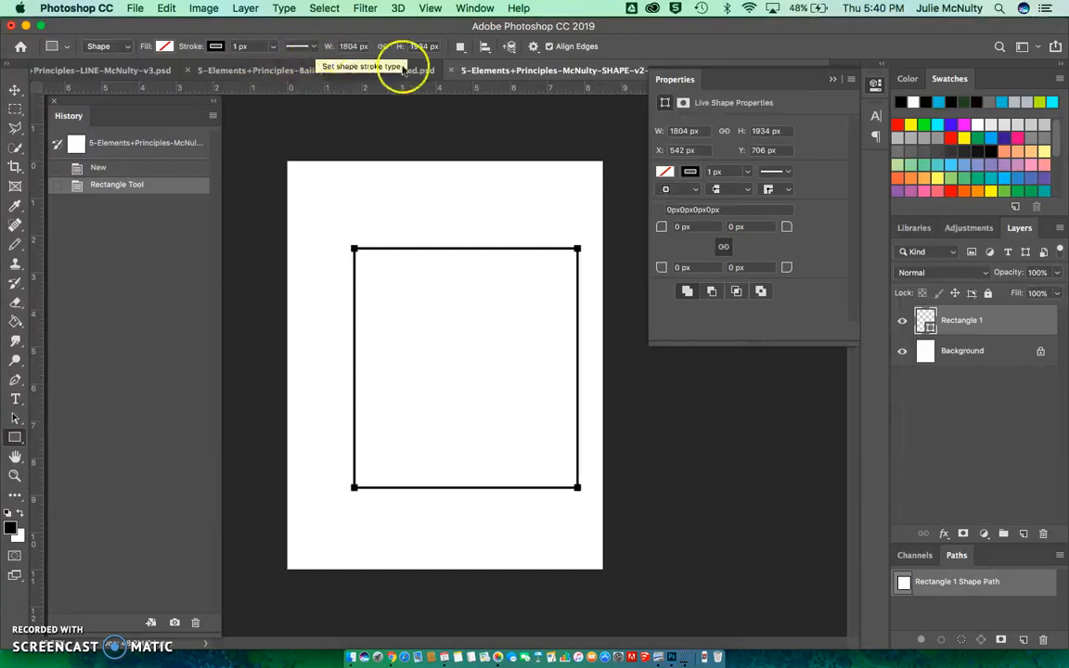
Step: Set the outlined rectangle's width and height to 7 in and center it on the page
left_click(703, 131)
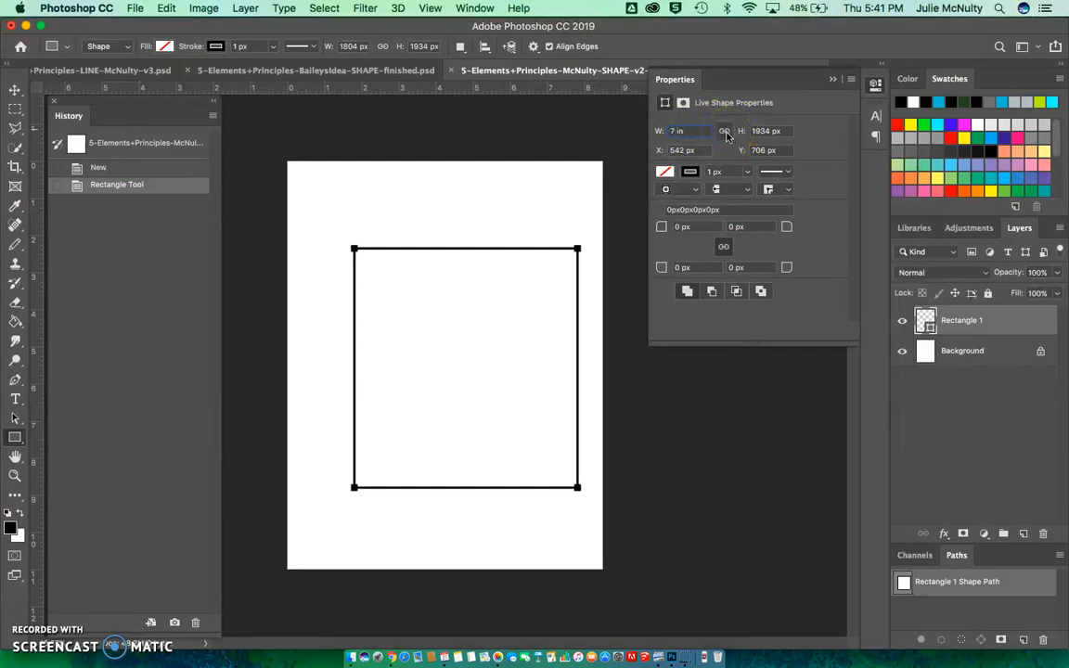
key("Tab")
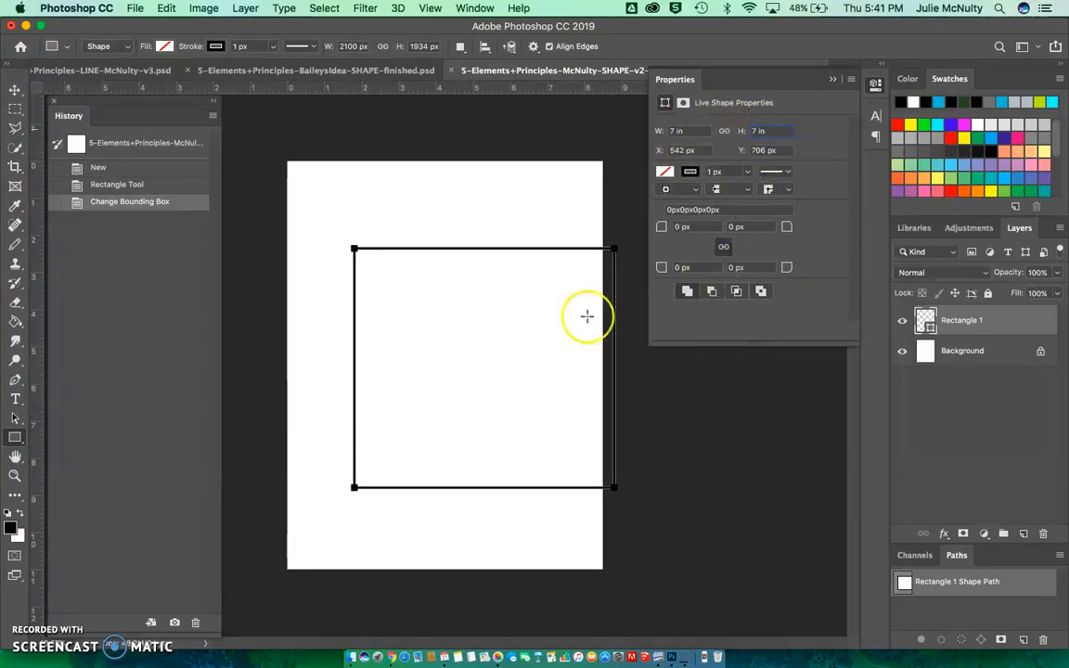
left_click(15, 90)
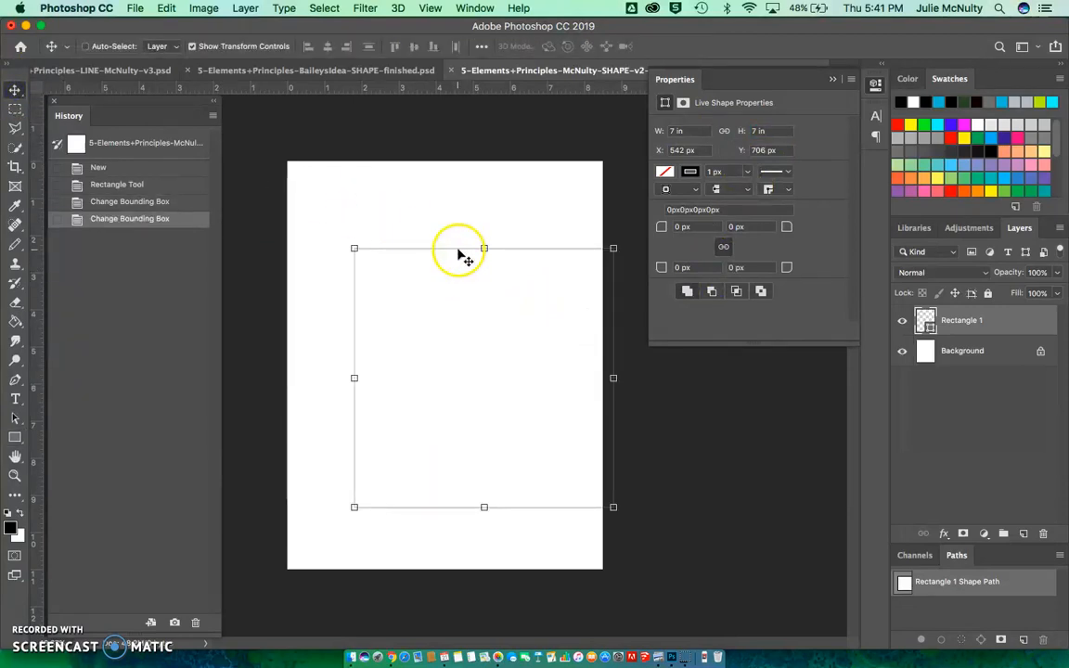
left_click_drag(459, 251, 418, 242)
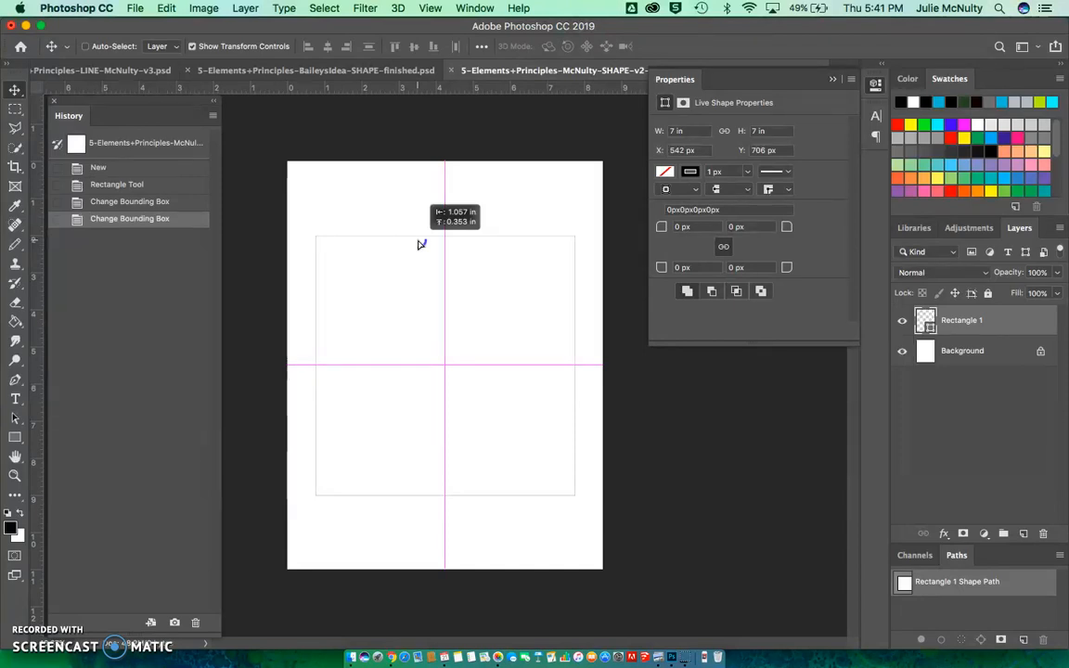
left_click_drag(419, 242, 419, 245)
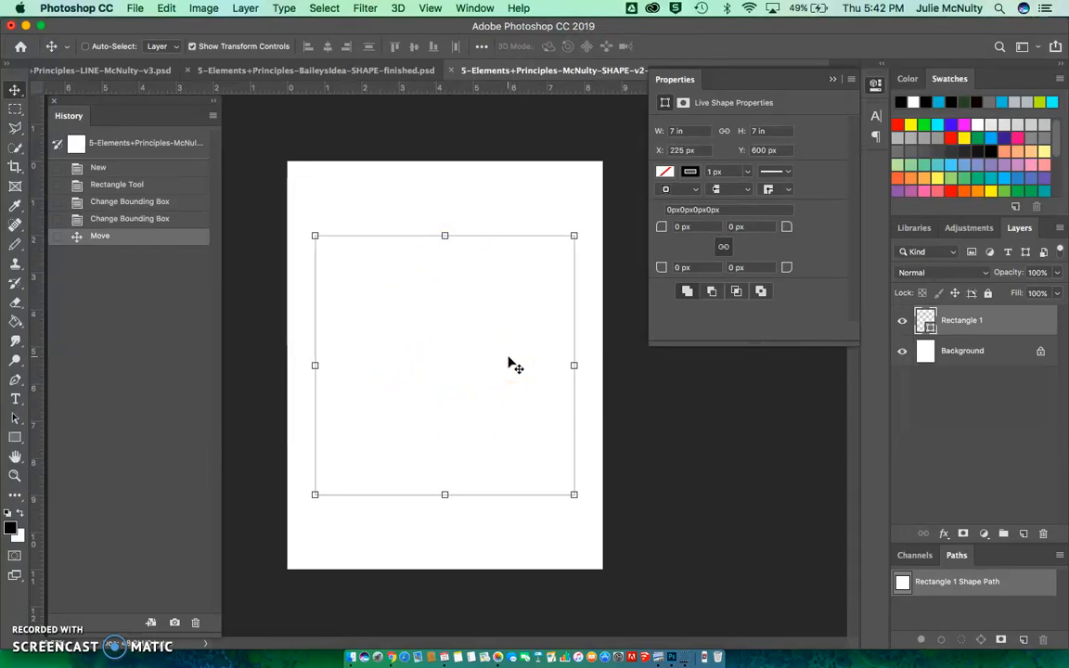
Step: Add a new layer and draw a second unfilled rectangle, about 783 × 640 px, inside the large square
left_click(17, 439)
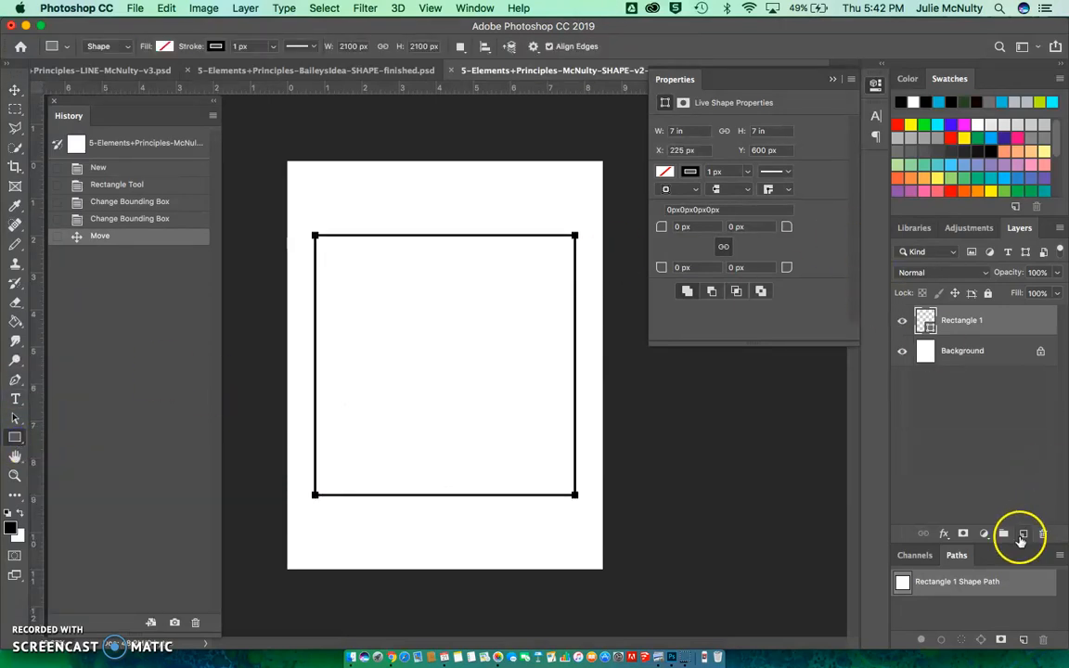
left_click(1023, 533)
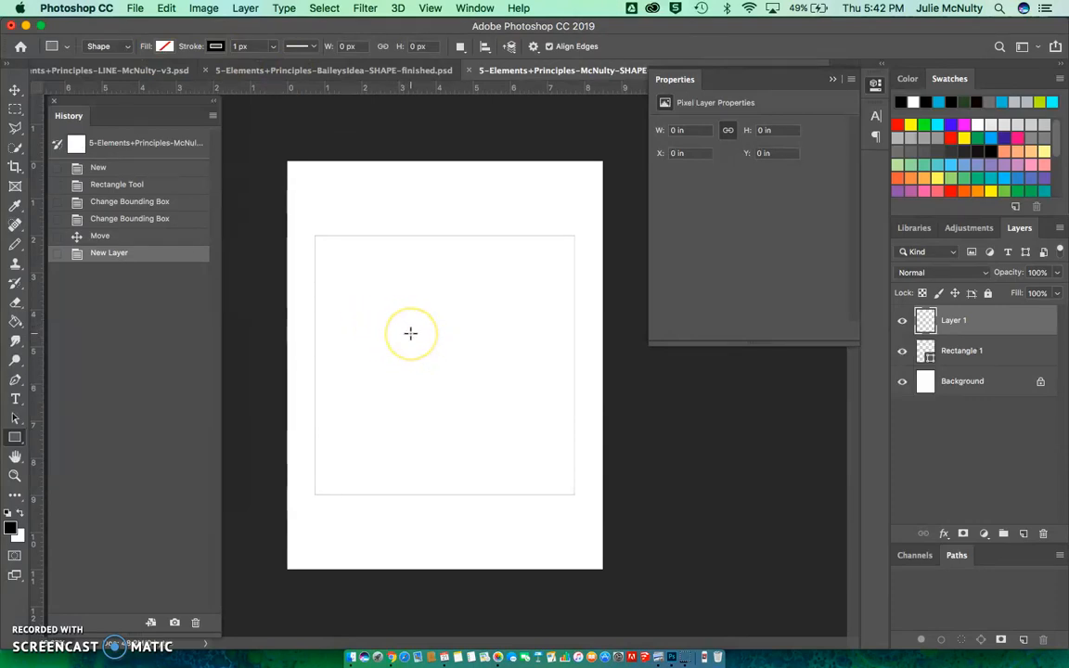
left_click_drag(411, 334, 507, 411)
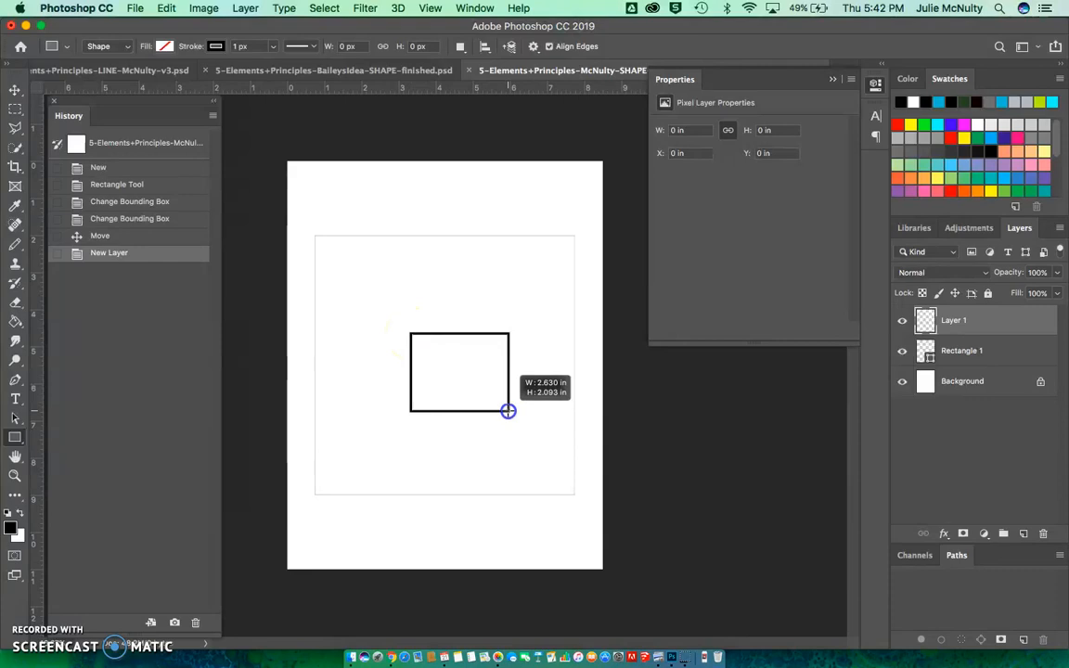
left_click_drag(508, 411, 507, 413)
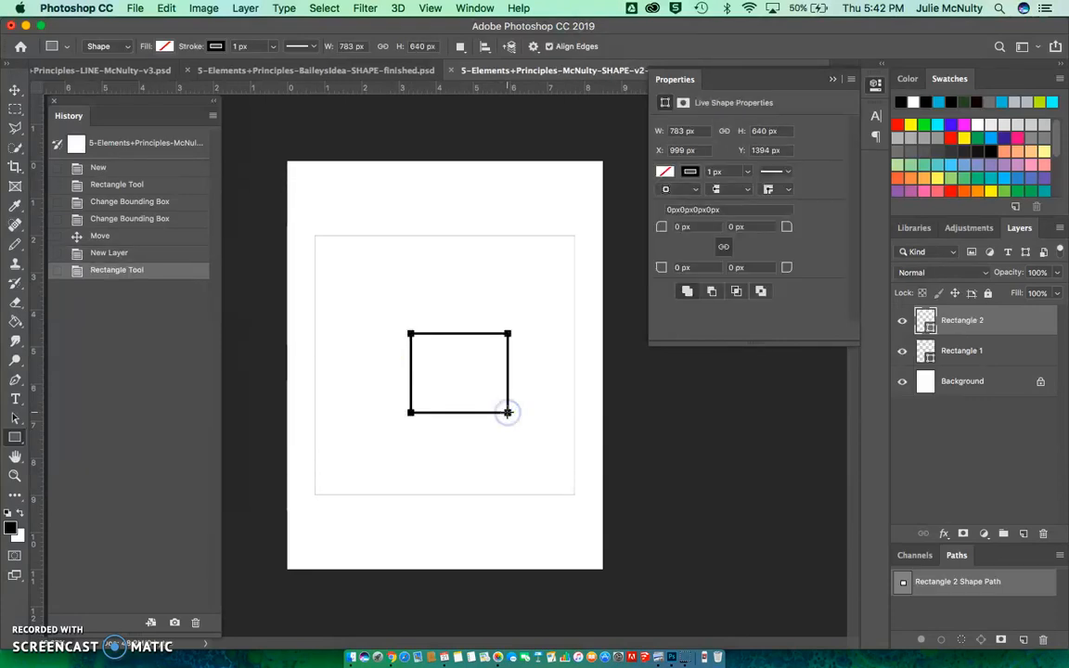
Step: Set the inner rectangle's width and height to 2 in each
left_click(684, 132)
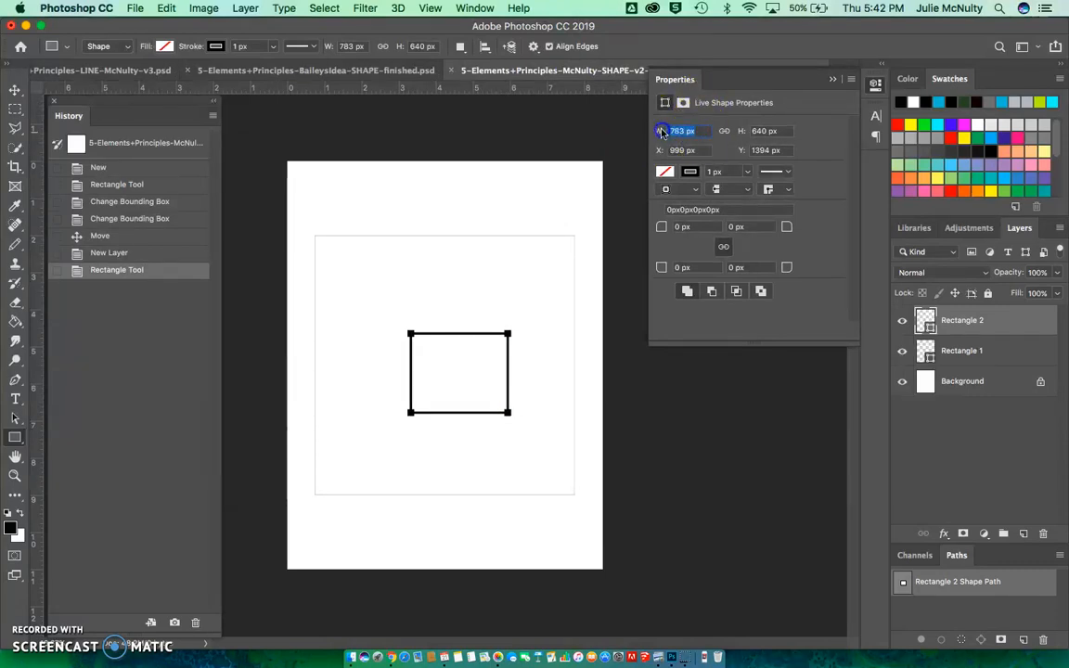
type("2 in")
left_click(764, 130)
type("2 in")
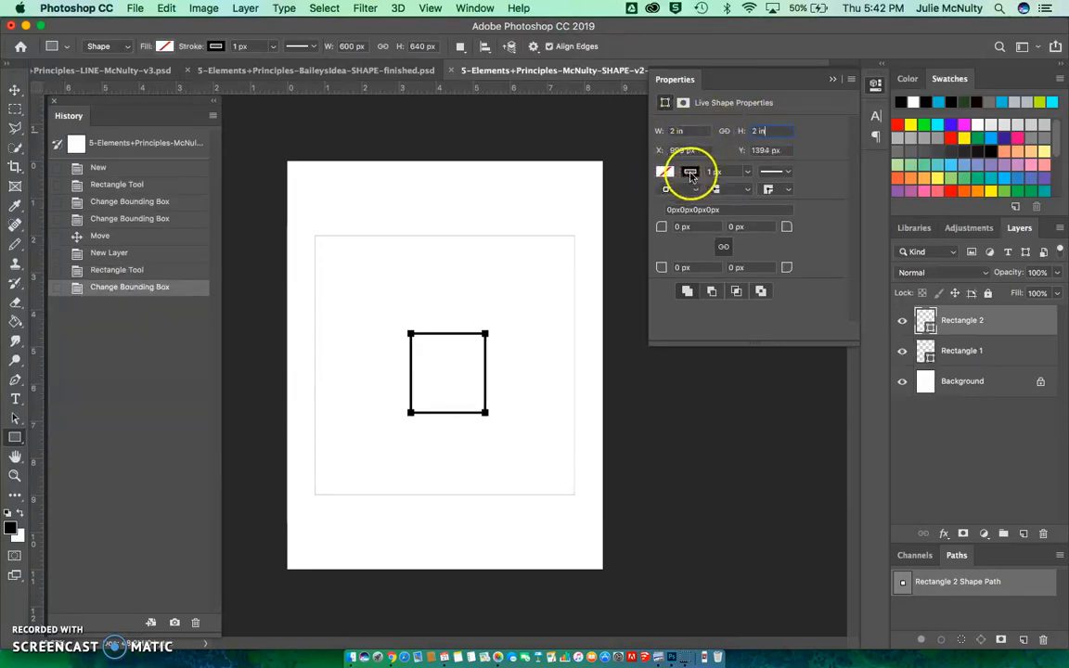
left_click(727, 172)
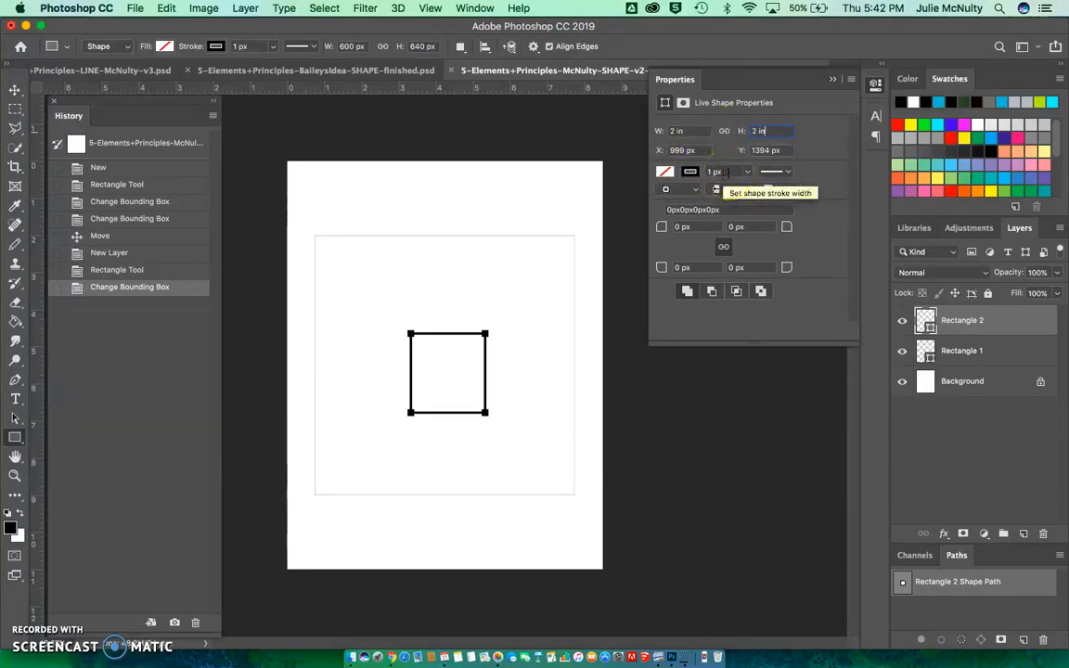
left_click(565, 418)
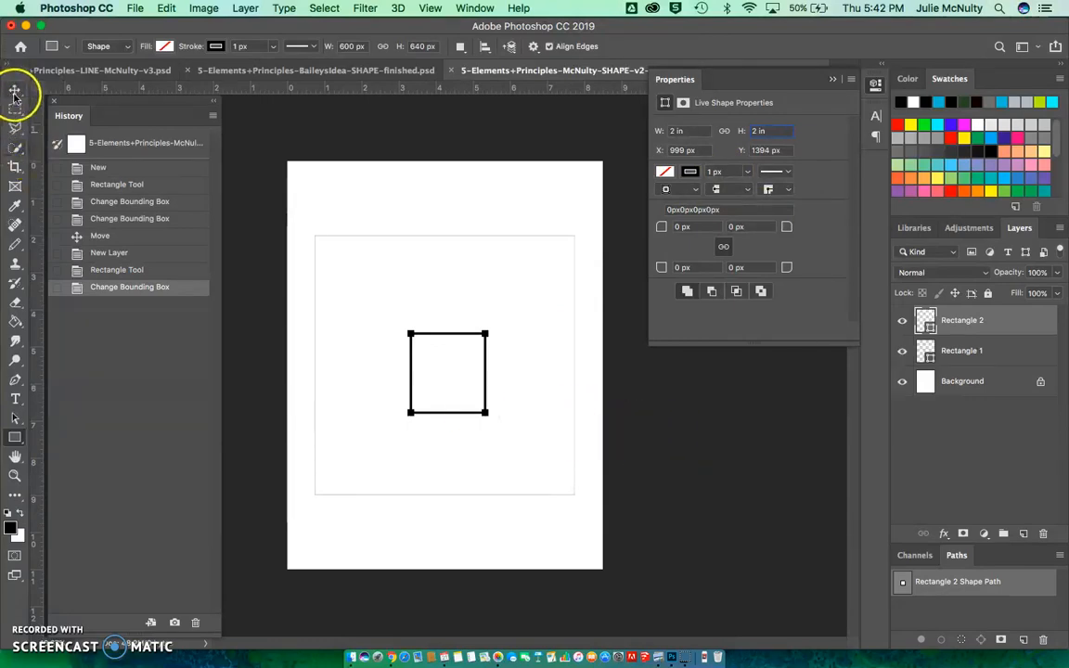
Step: Move the small square to the exact center of the page, inside the large square
left_click(15, 90)
left_click(474, 339)
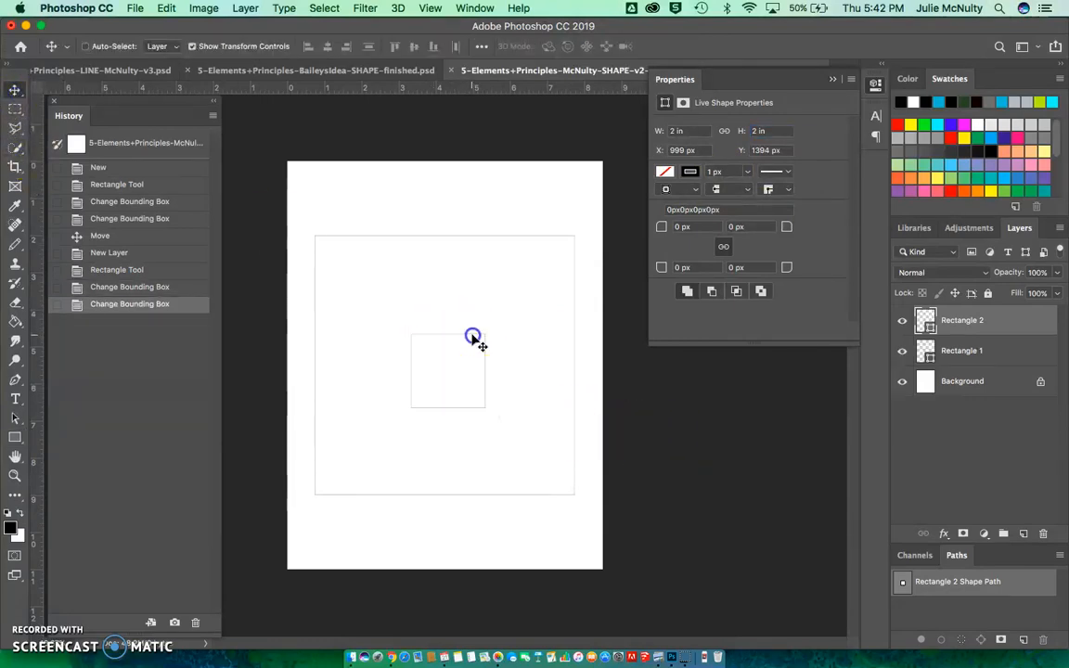
mouse_move(473, 336)
left_mouse_down()
mouse_move(470, 318)
mouse_move(466, 325)
left_mouse_up()
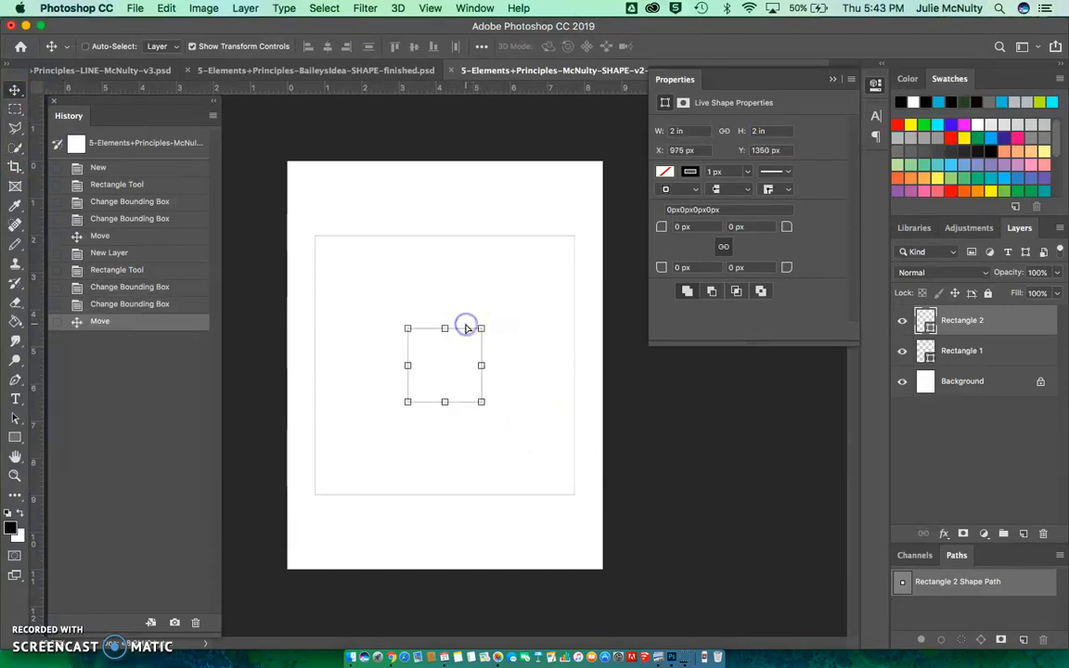
Step: Give the small centered square a solid black fill and remove its stroke
left_click(665, 174)
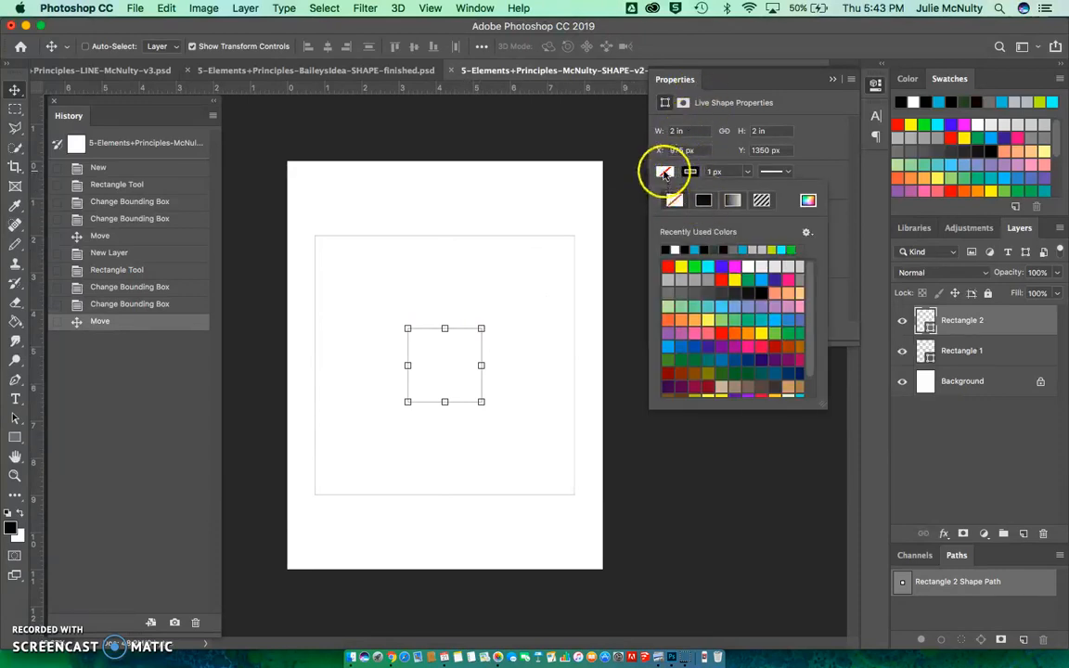
left_click(703, 201)
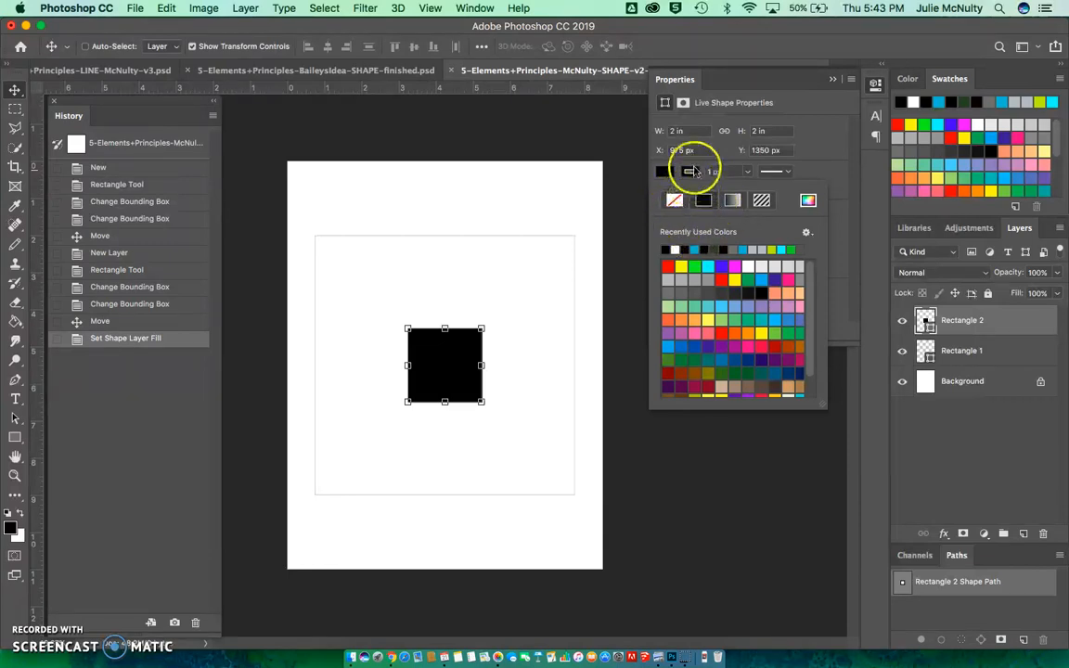
left_click(675, 200)
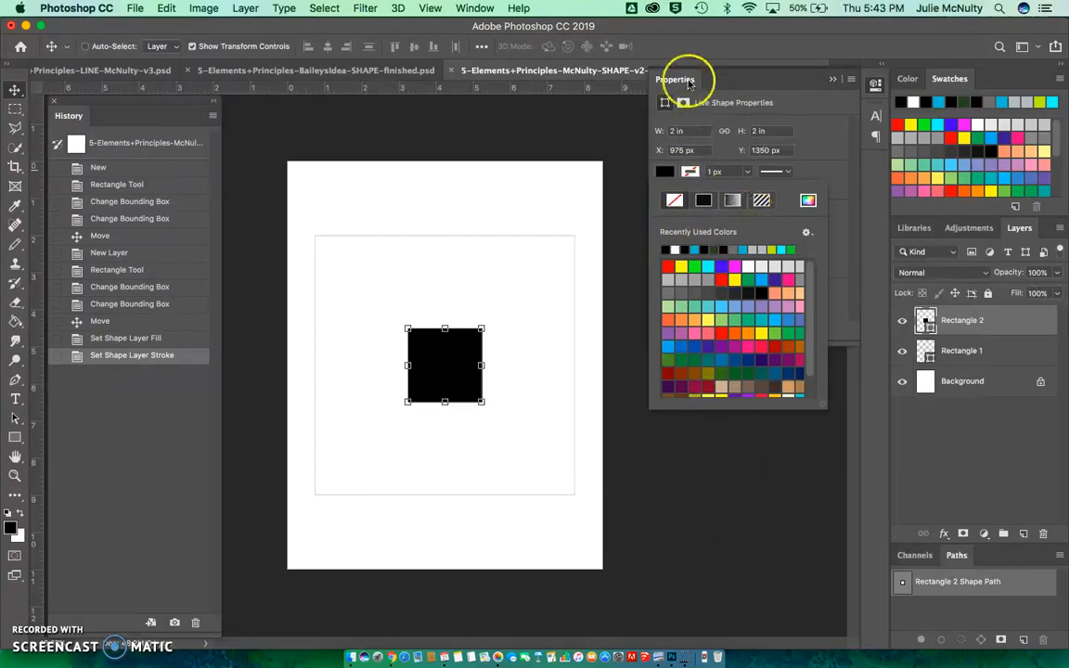
left_click(726, 460)
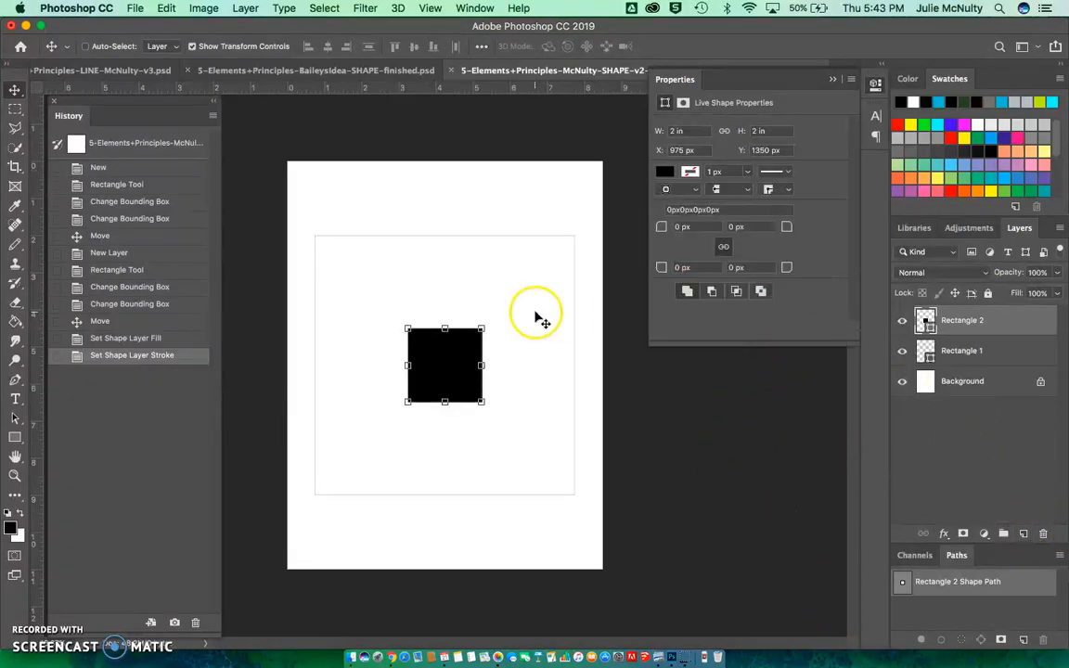
Step: Add a new layer and draw an unfilled rectangle, about 382 × 367 px, above the black square inside the frame
left_click(15, 438)
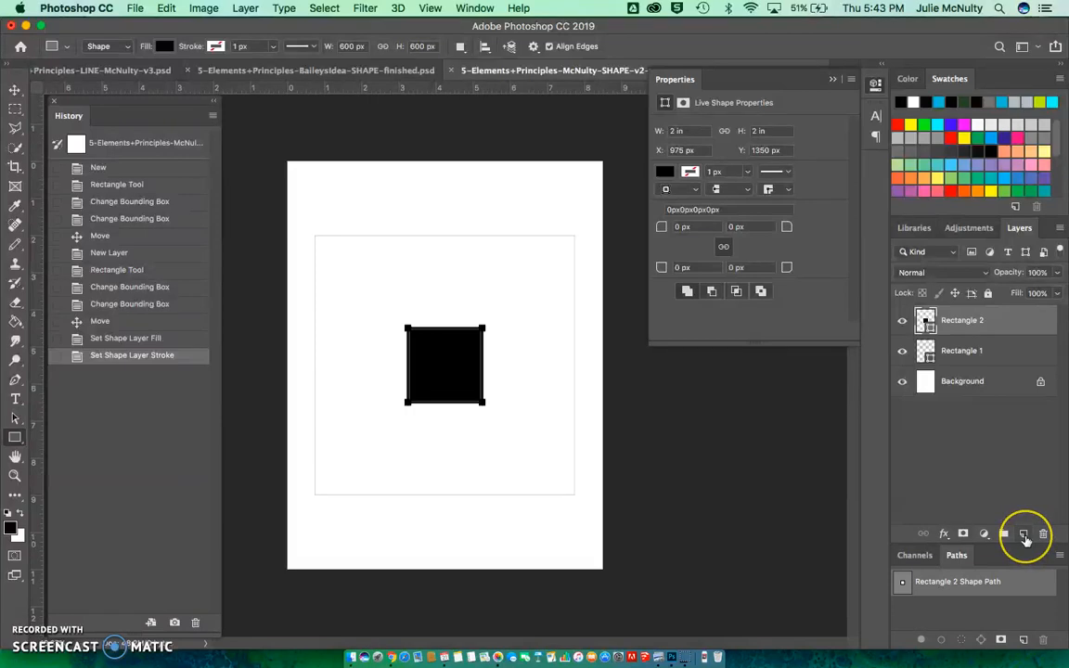
left_click(1024, 535)
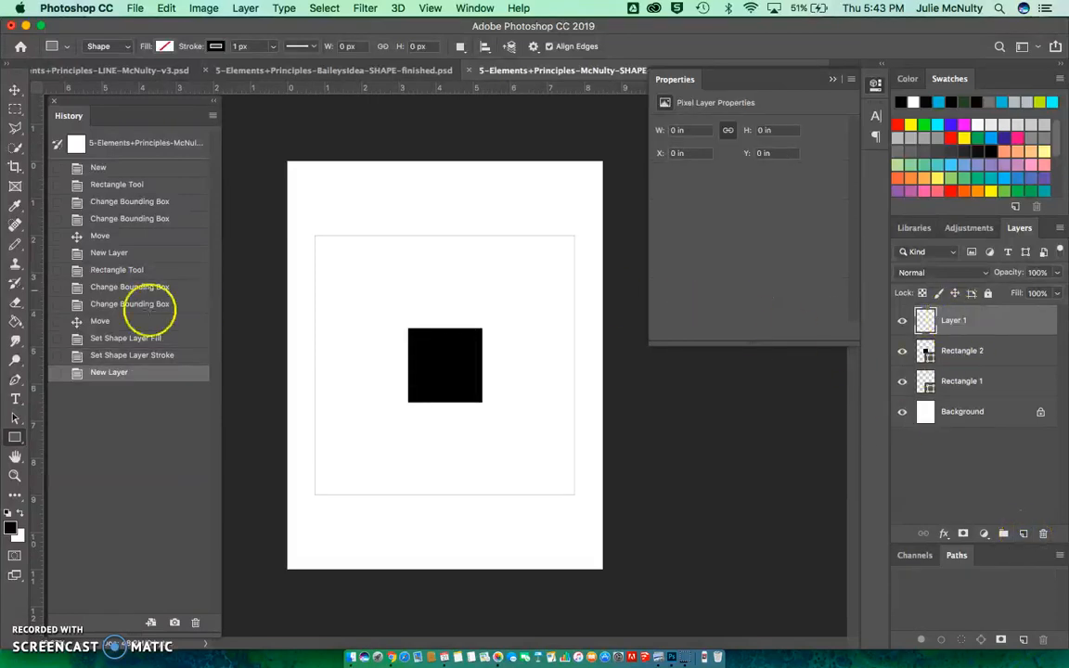
left_click_drag(400, 268, 449, 314)
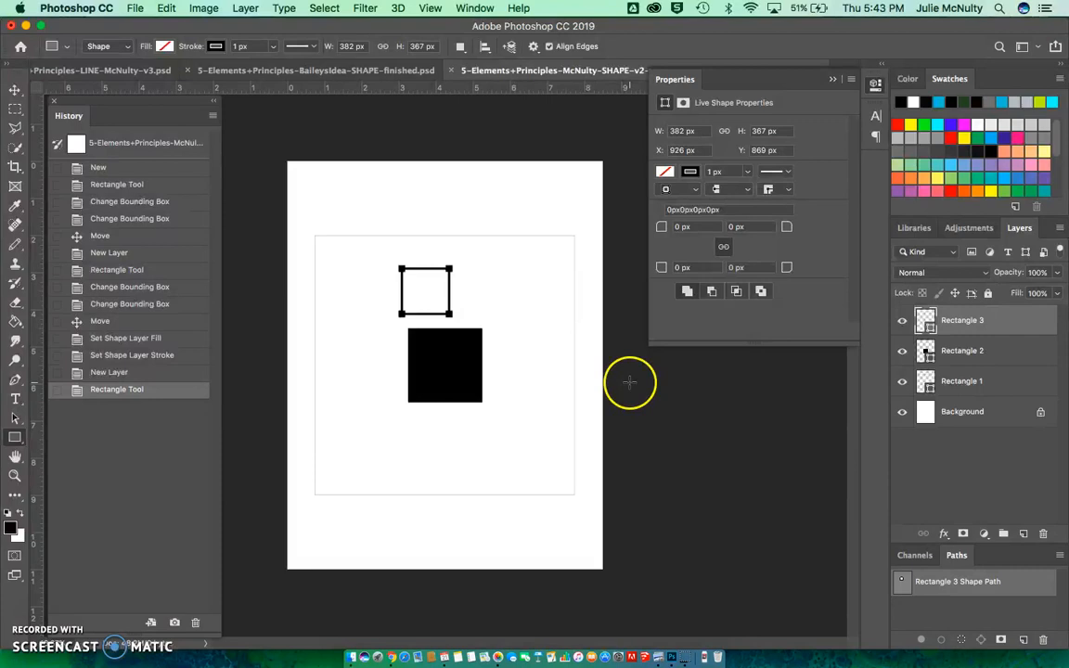
Step: Set the new rectangle's width and height to 1 in each
left_click_drag(698, 131, 634, 132)
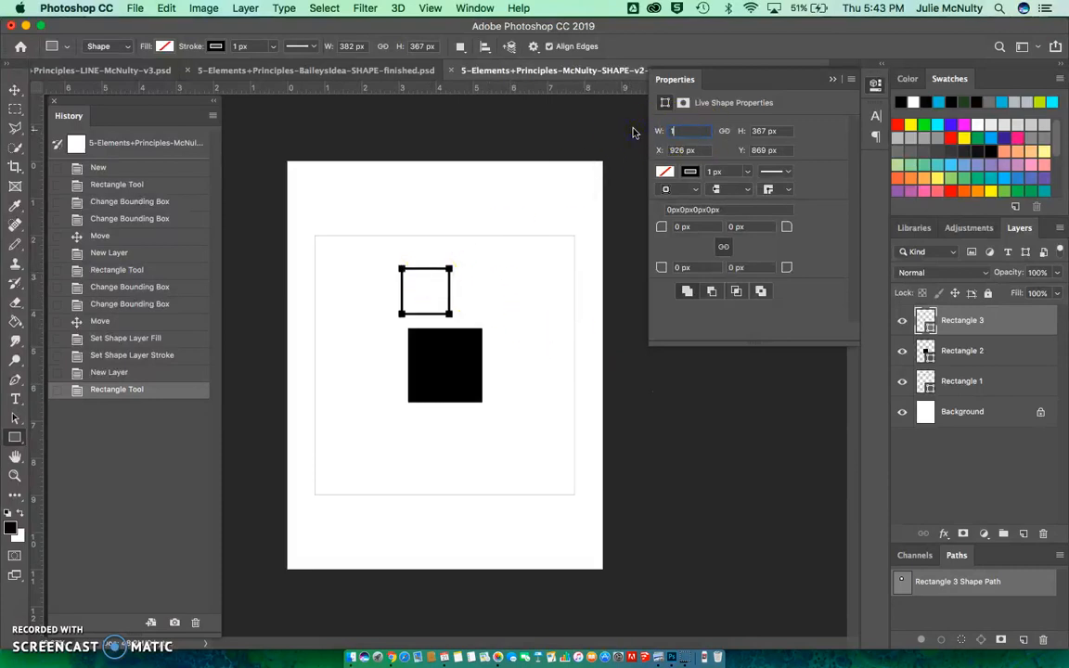
type("1 in")
left_click_drag(776, 131, 740, 131)
type("1 in")
Step: Give the 1-inch square a solid black fill and remove its stroke
left_click(664, 171)
left_click(707, 202)
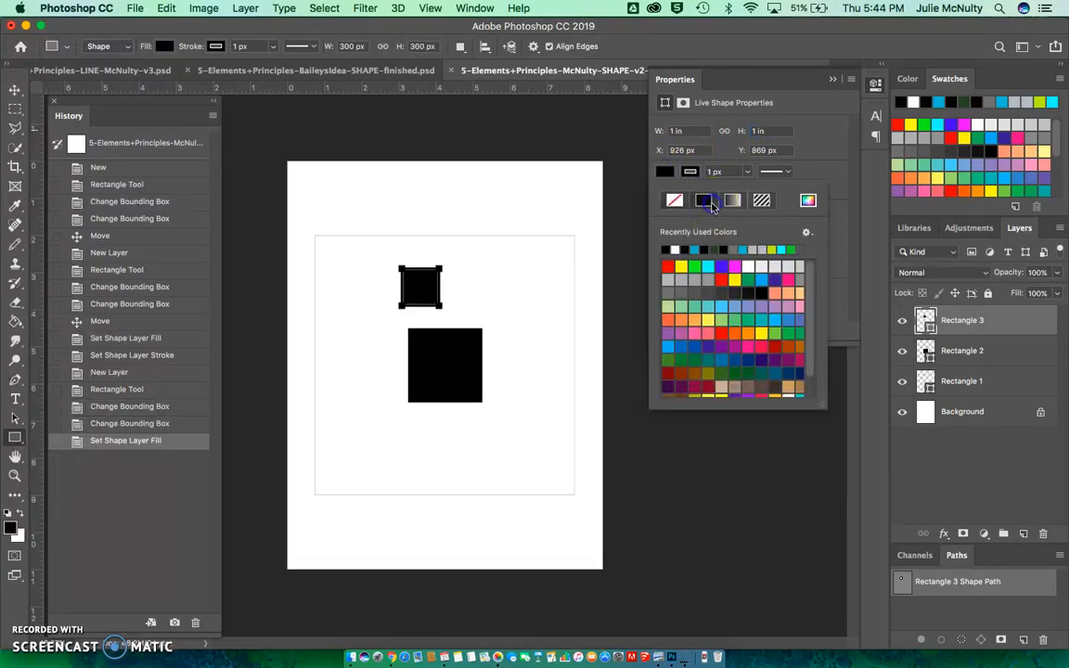
left_click(691, 172)
left_click(675, 200)
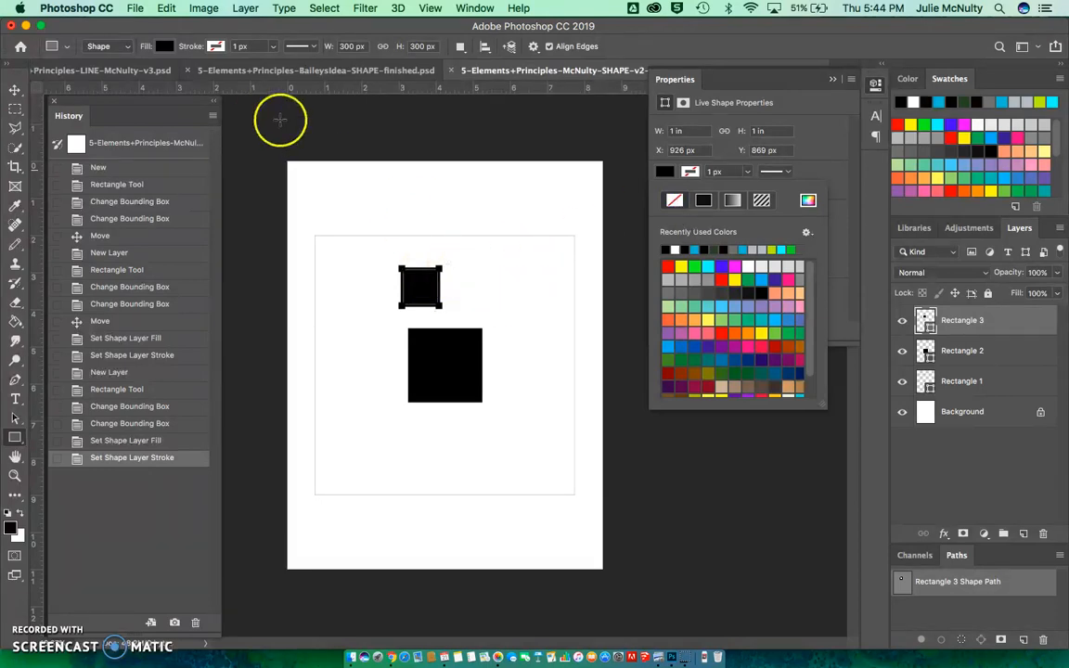
Step: Move the 1-inch square to the page's vertical centerline just above the large black square, at about X 1125 px, Y 966 px
left_click(14, 90)
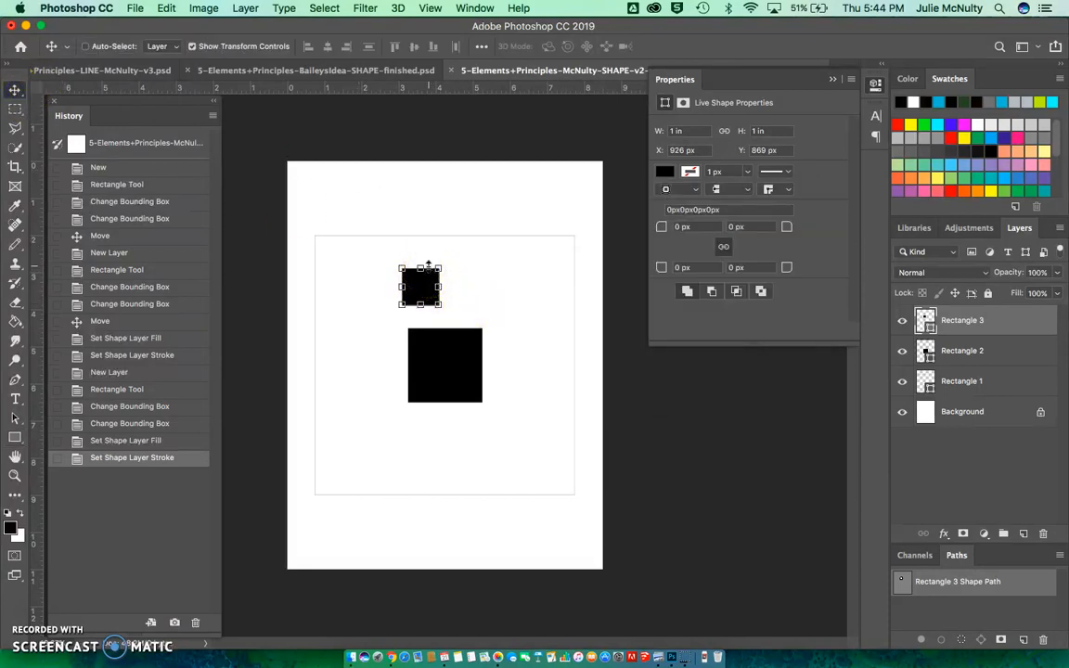
left_click(426, 275)
left_click_drag(427, 277, 450, 290)
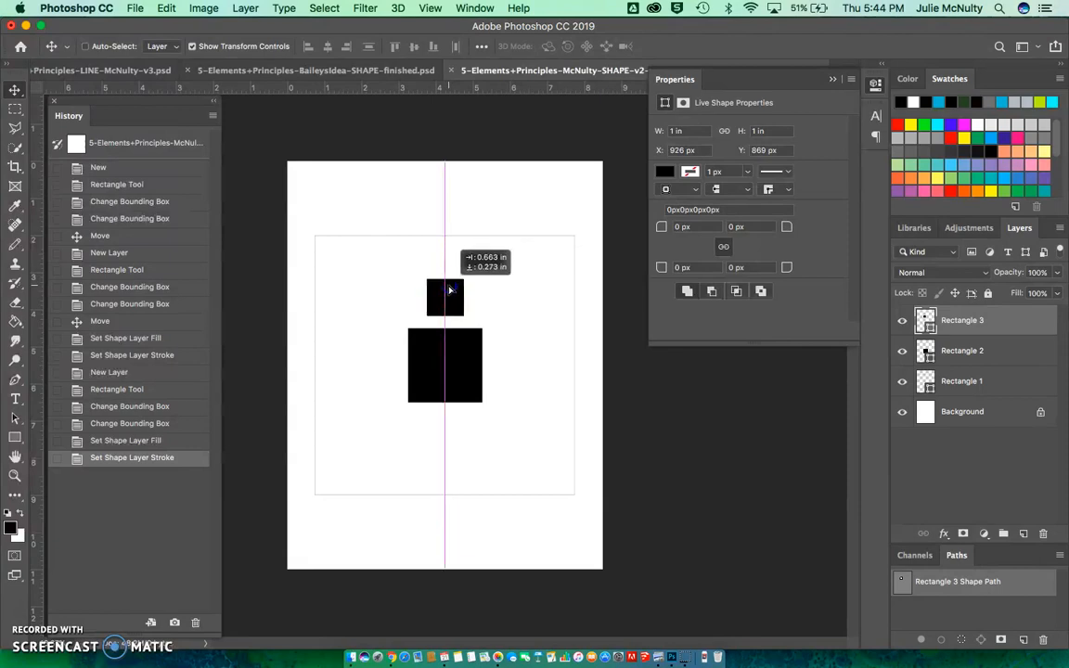
left_click_drag(450, 290, 450, 292)
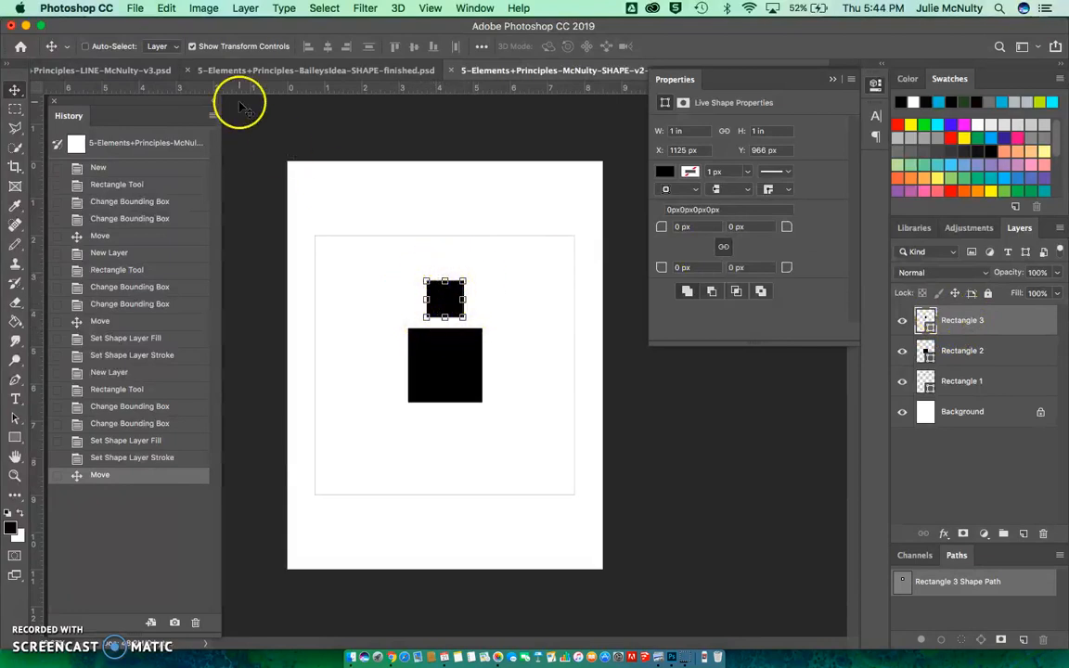
Step: Duplicate the small square and place the copy to its right in the same row, at about X 1662 px, Y 966 px
left_click(167, 9)
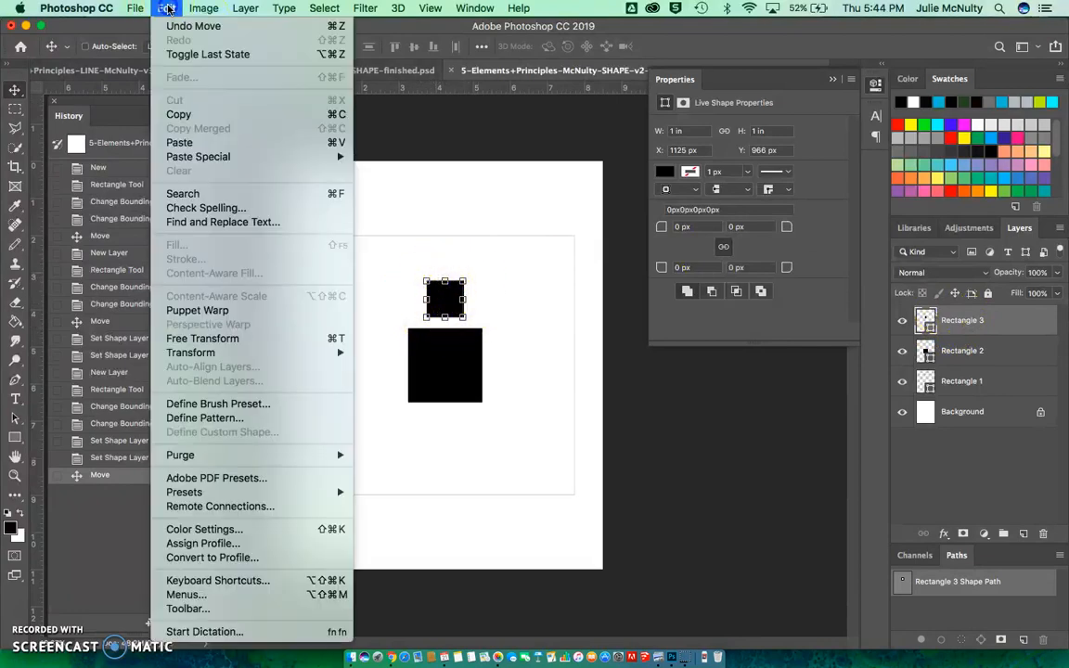
left_click(178, 113)
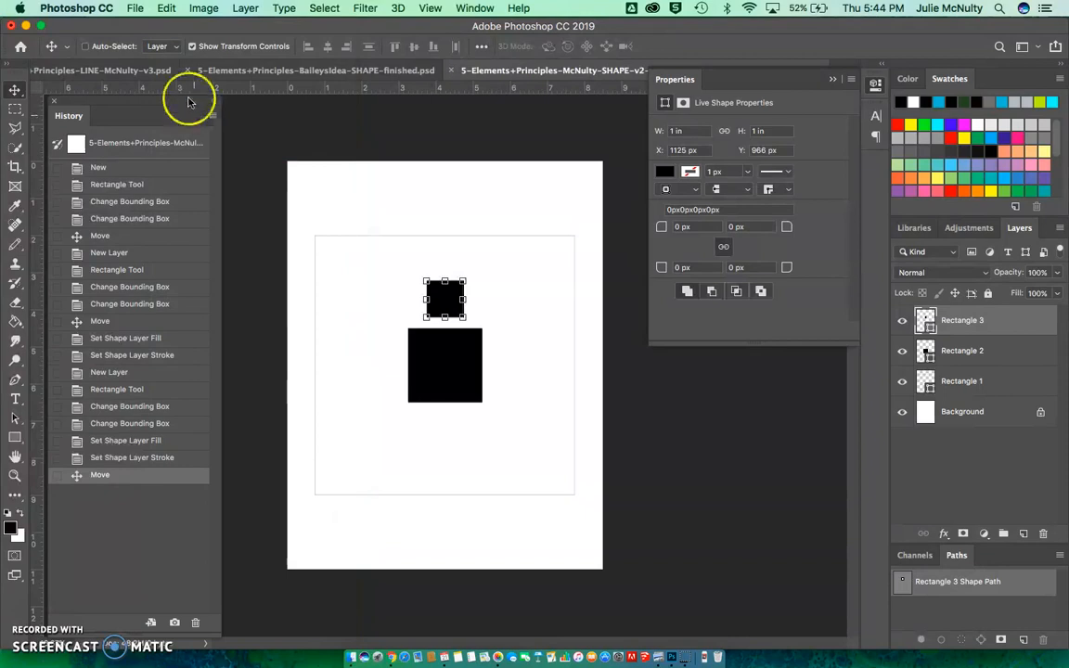
left_click(167, 8)
left_click(179, 142)
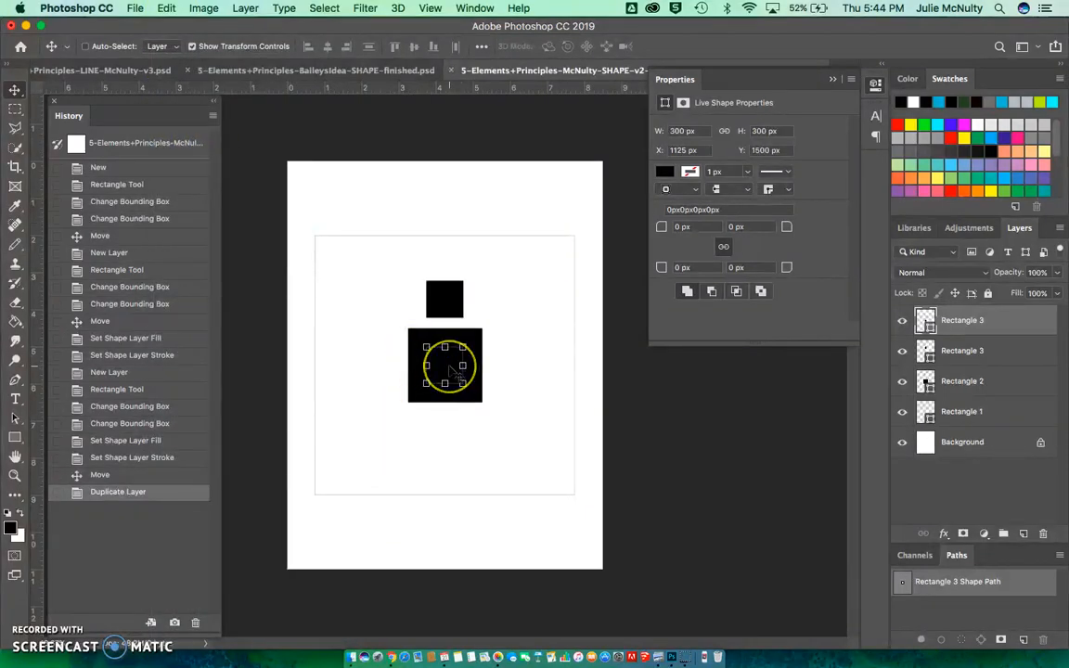
left_click_drag(447, 361, 509, 295)
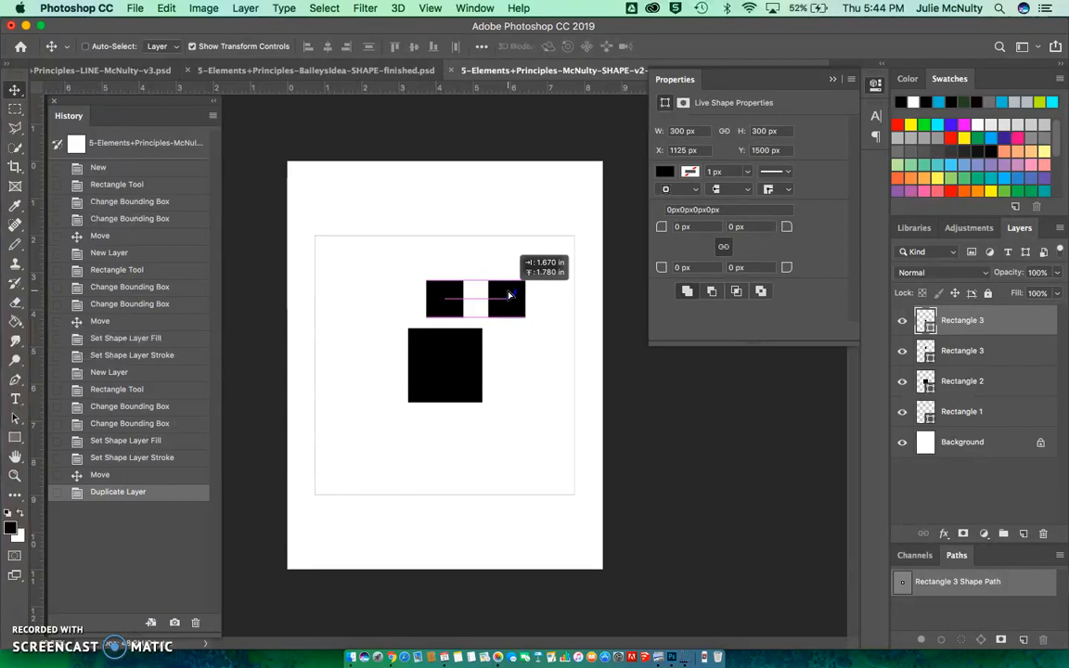
left_click_drag(508, 295, 513, 294)
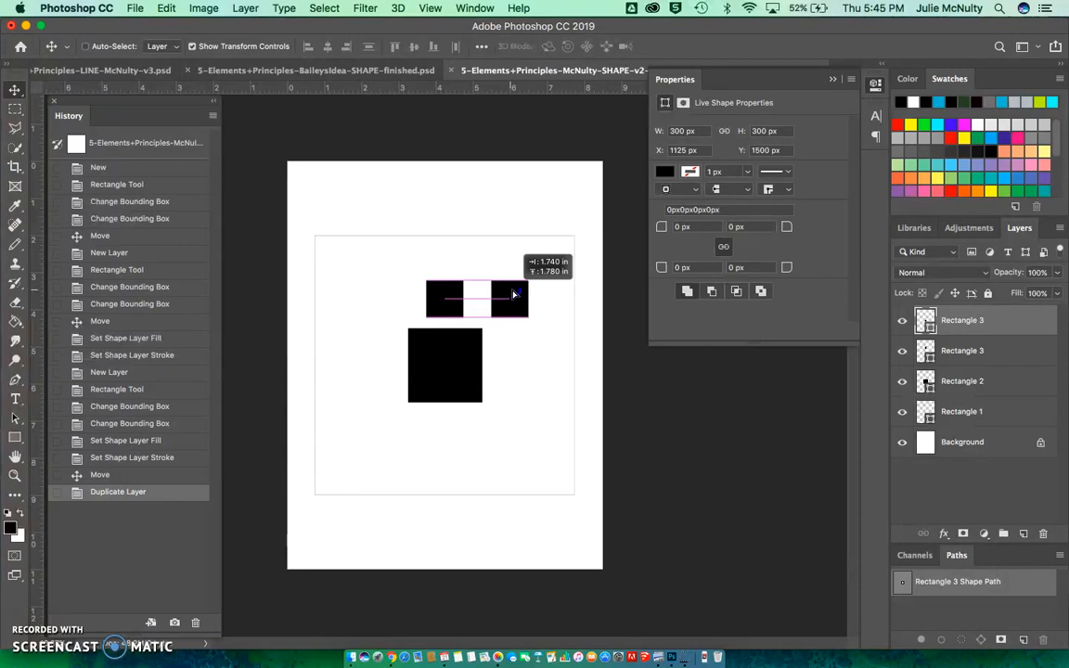
left_click_drag(513, 294, 514, 294)
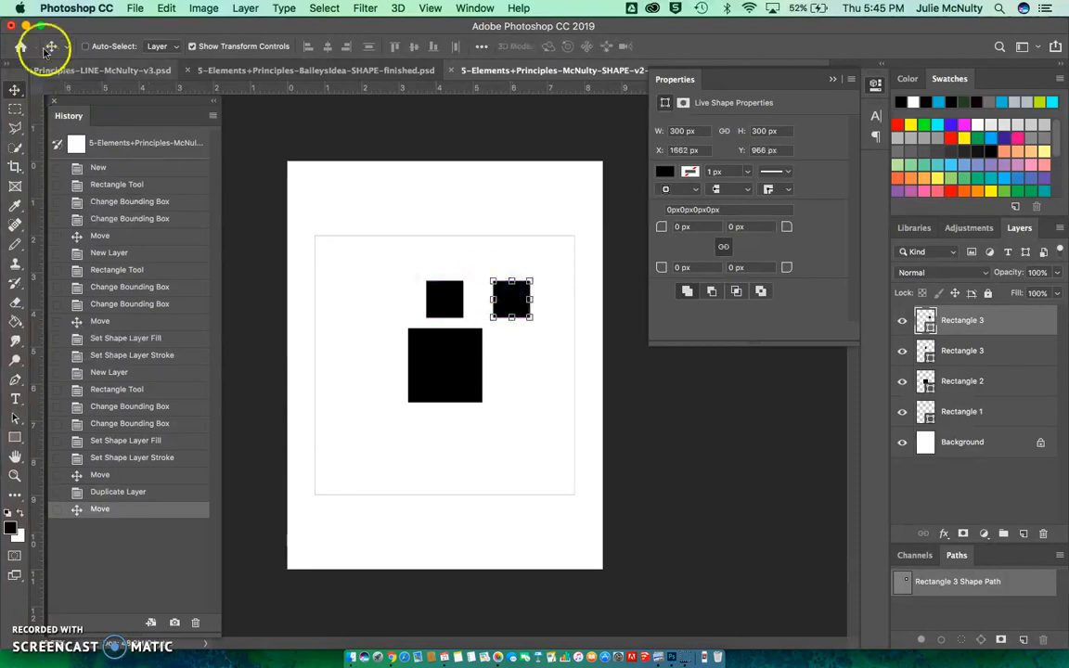
Step: Paste another copy of the small square to the right of the large black square, aligned with its center and the square above
left_click(167, 8)
left_click(182, 115)
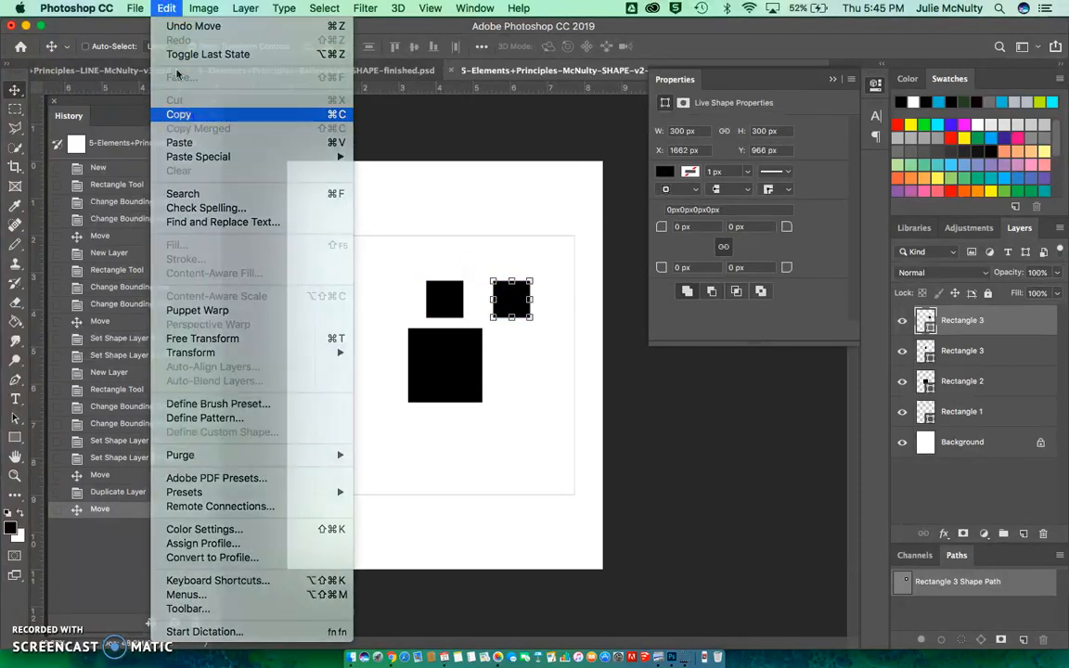
left_click(166, 8)
left_click(182, 146)
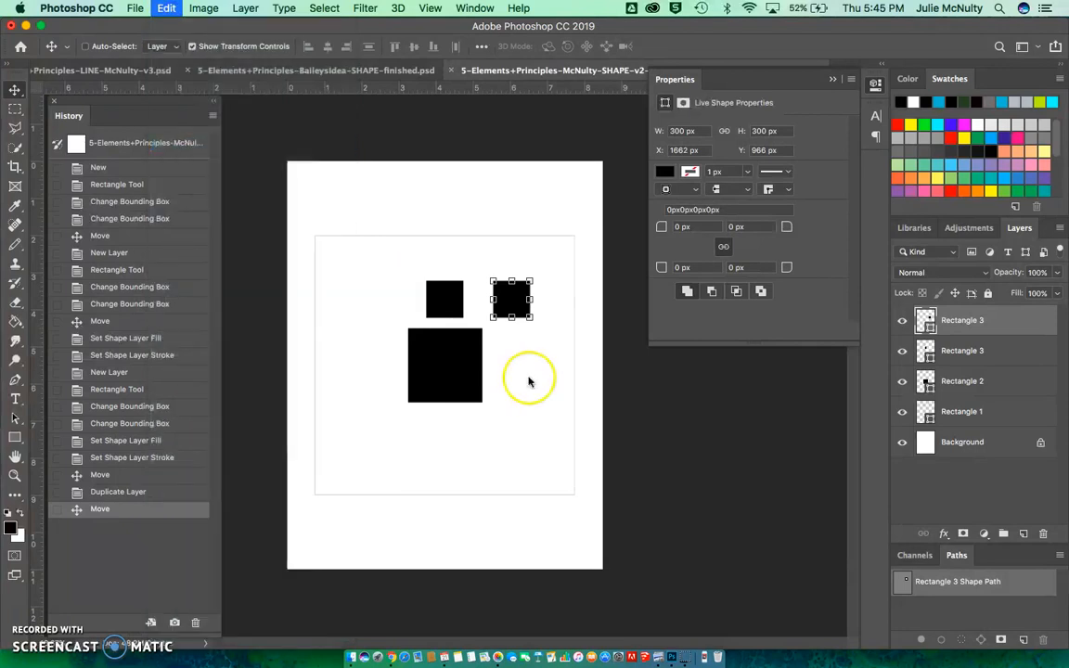
left_click_drag(509, 305, 518, 375)
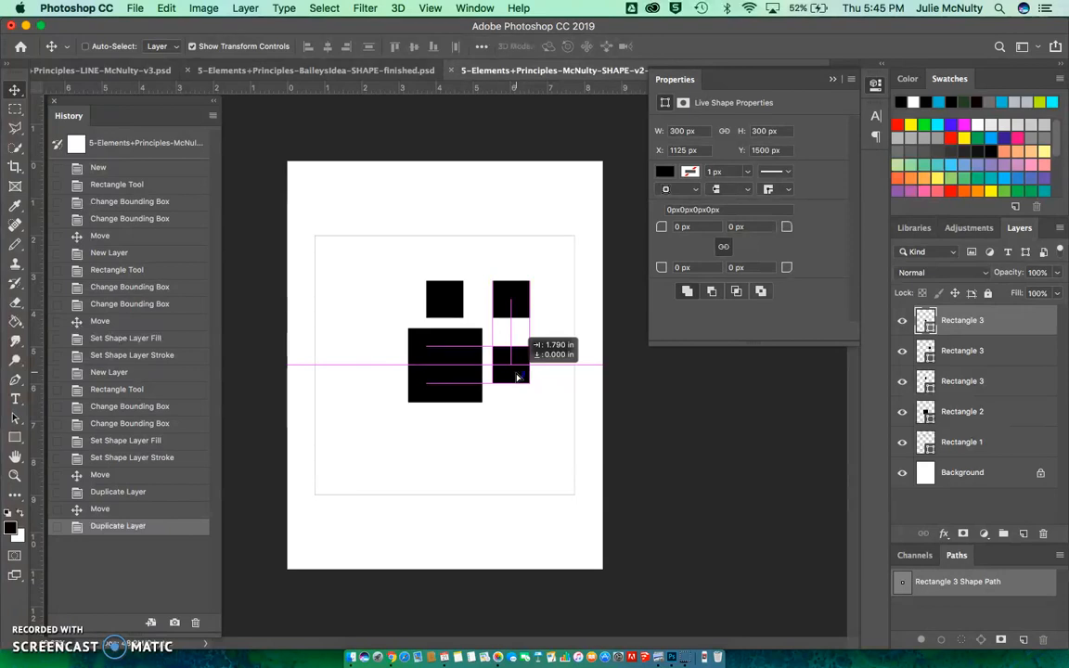
left_click_drag(518, 376, 518, 377)
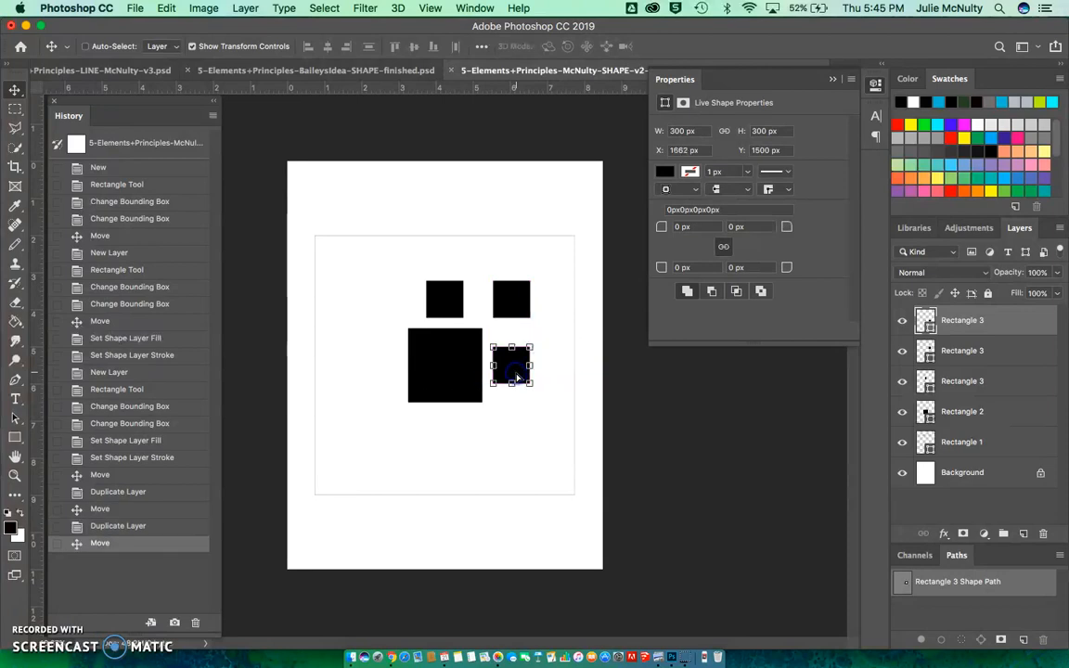
Step: Paste a copy of the small square at the bottom of the right column, evenly spaced at about Y 2034 px
left_click(166, 7)
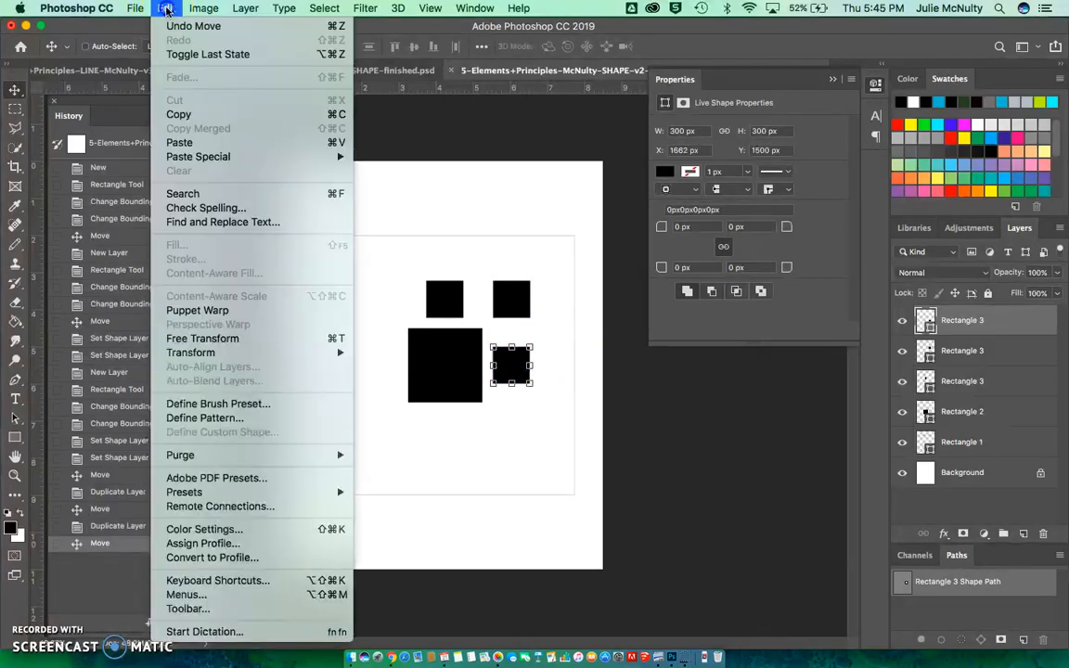
left_click(179, 116)
left_click(166, 7)
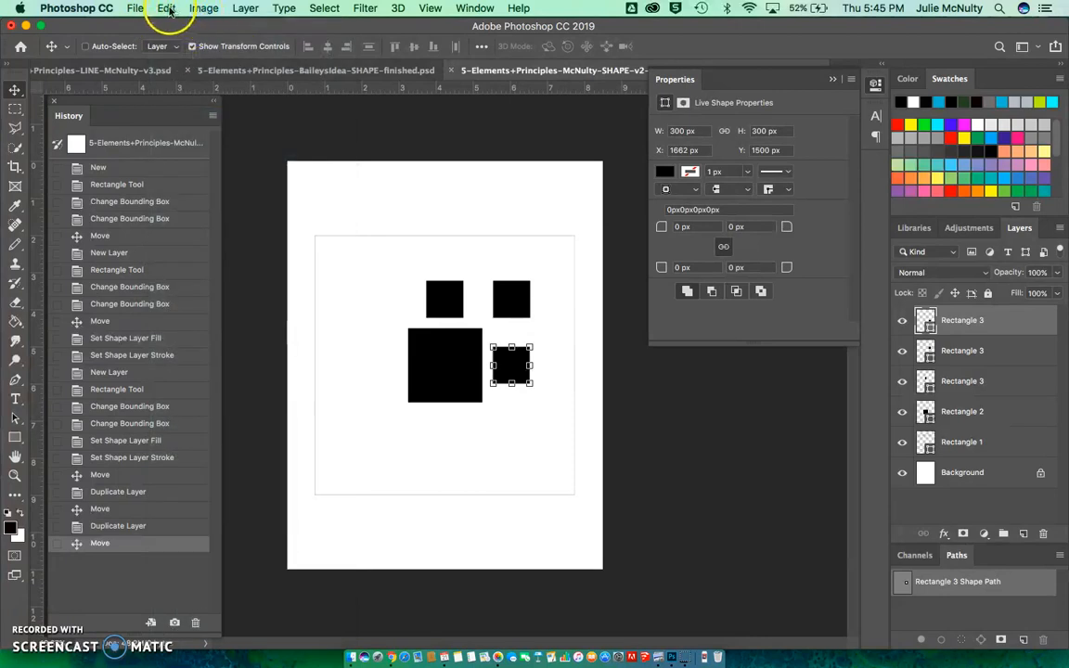
left_click(178, 144)
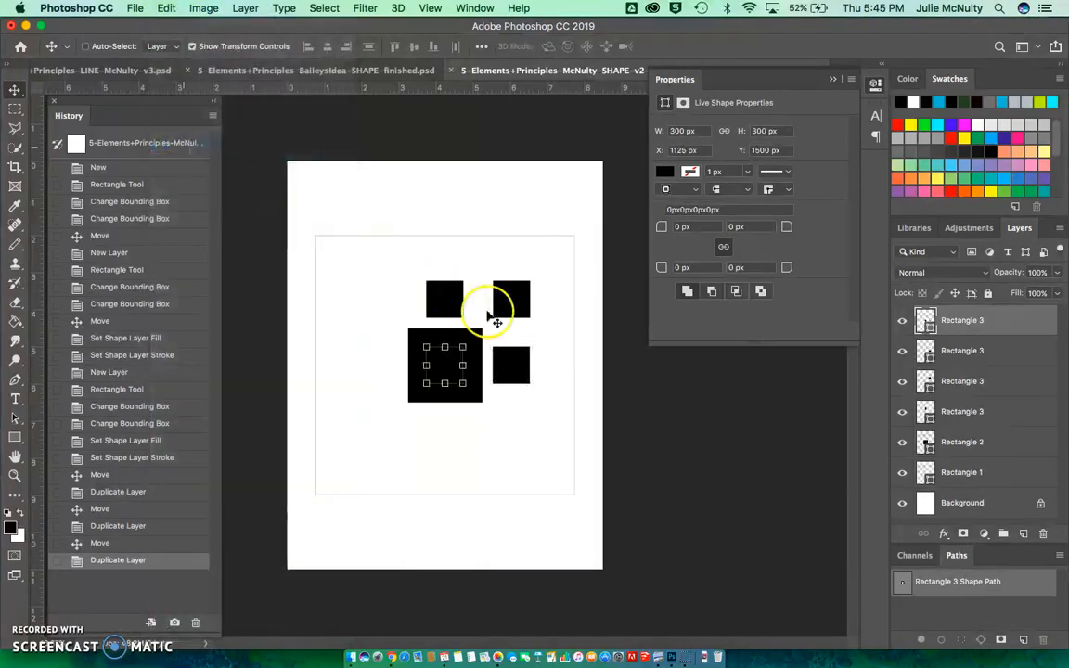
left_click_drag(446, 371, 516, 444)
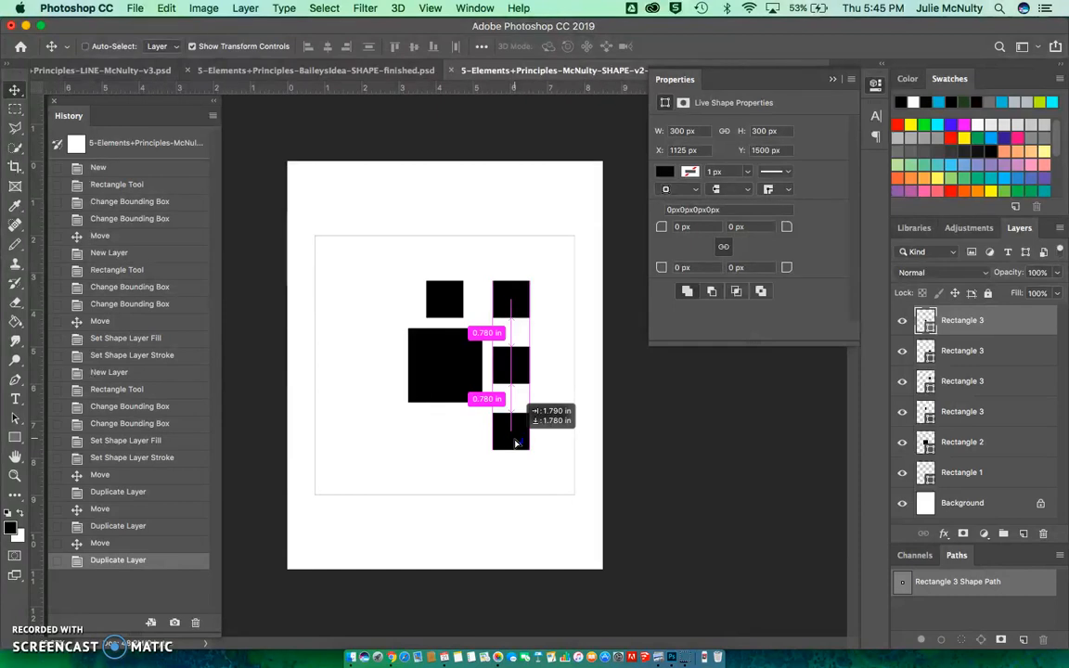
left_click_drag(516, 443, 516, 443)
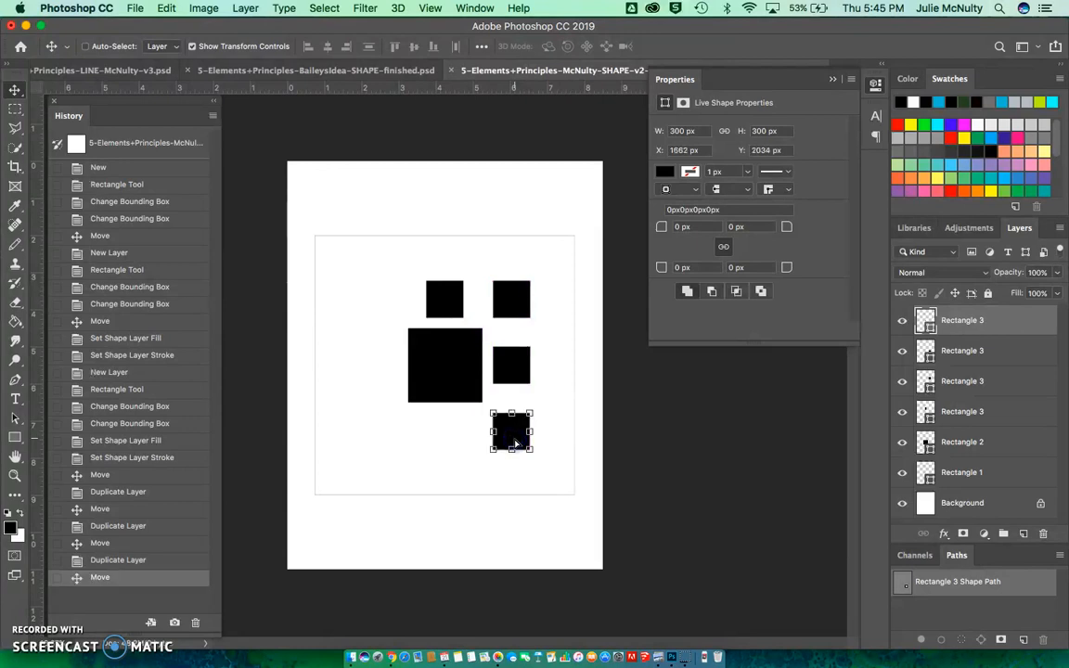
Step: Paste a copy of the small square centered directly below the large black square, aligned with the lower-right square
left_click(165, 8)
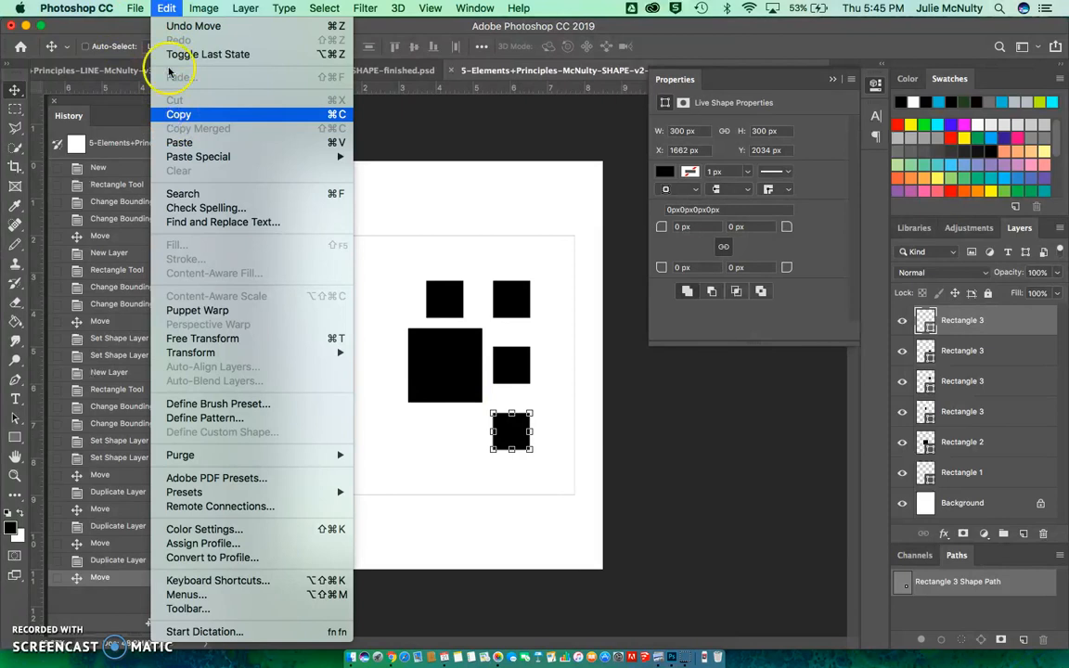
left_click(165, 8)
left_click(165, 9)
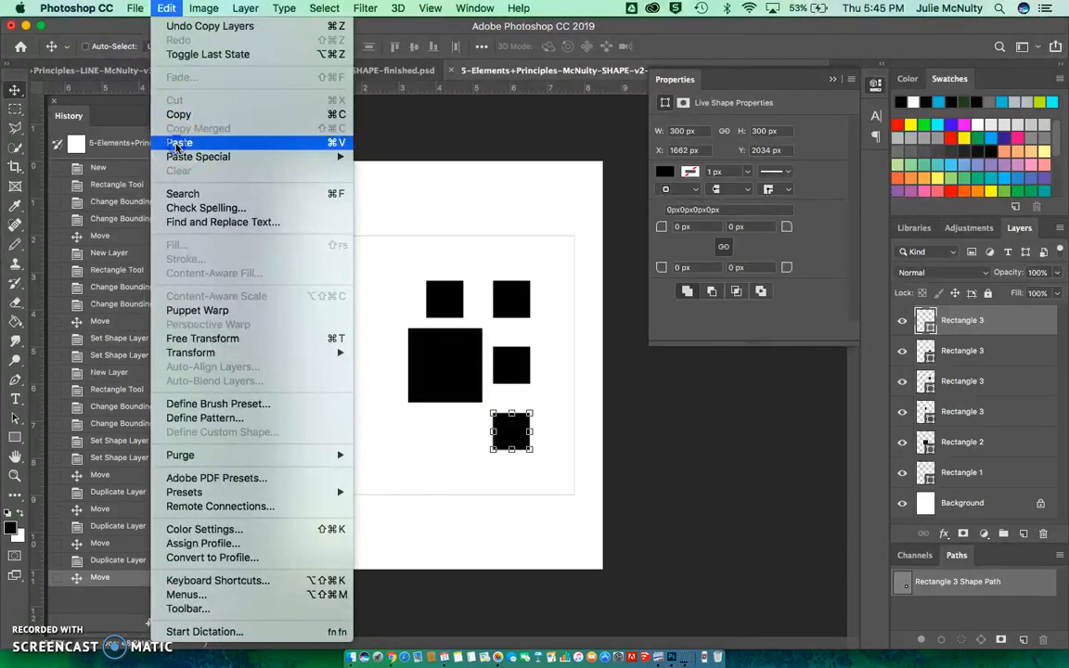
left_click(176, 136)
left_click_drag(438, 369, 444, 441)
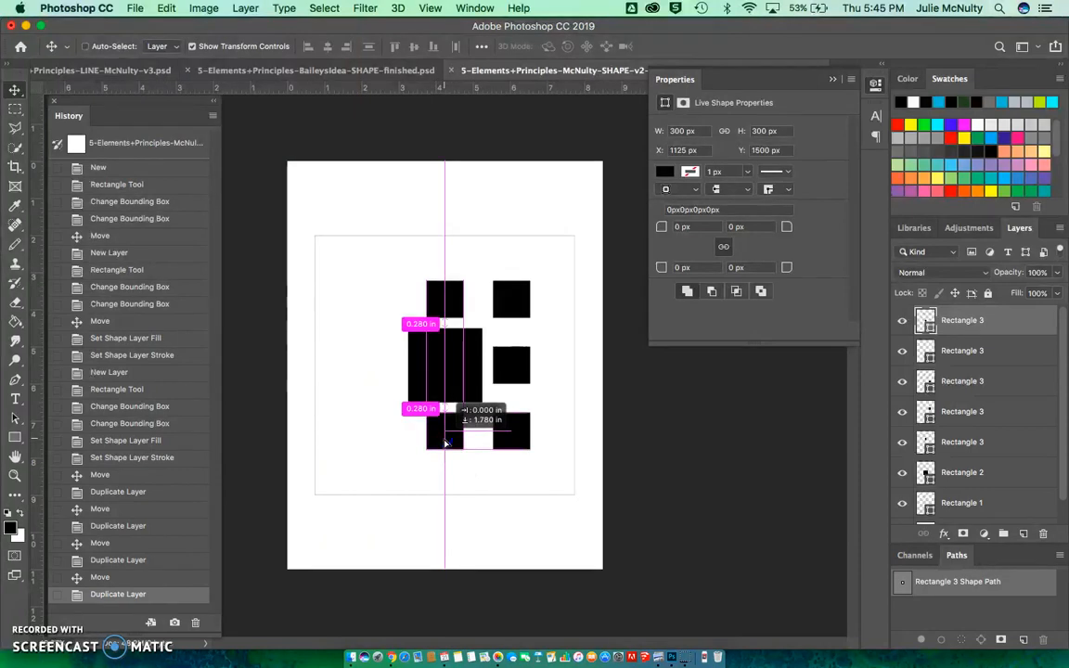
left_click_drag(446, 443, 444, 440)
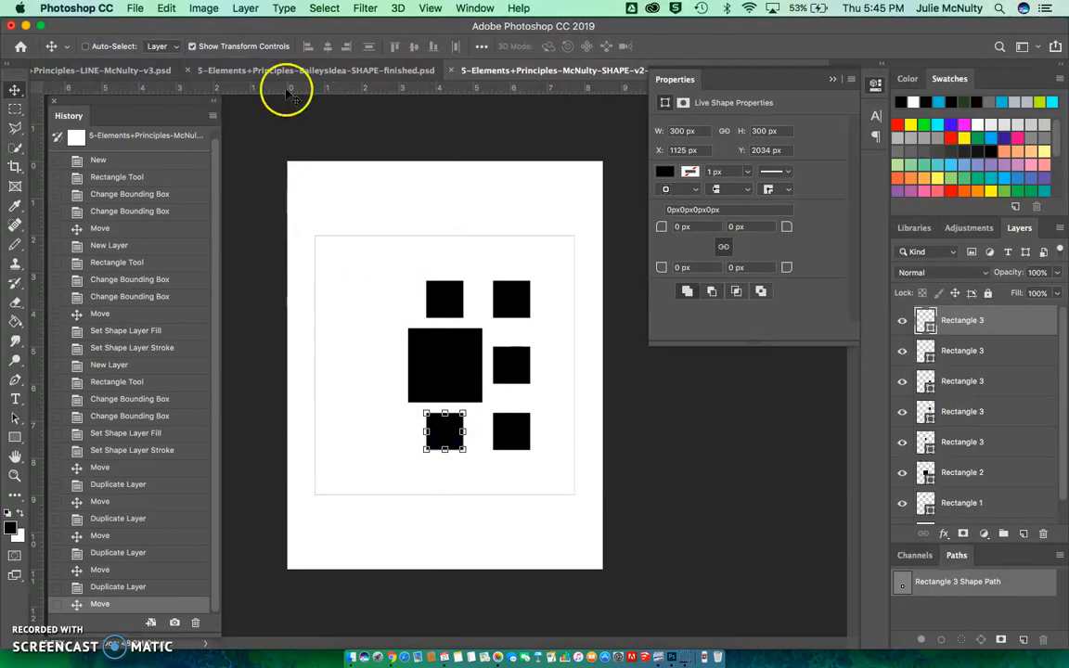
Step: Paste a copy of the small square at the left end of the bottom row, at about X 588 px, Y 2034 px
left_click(168, 8)
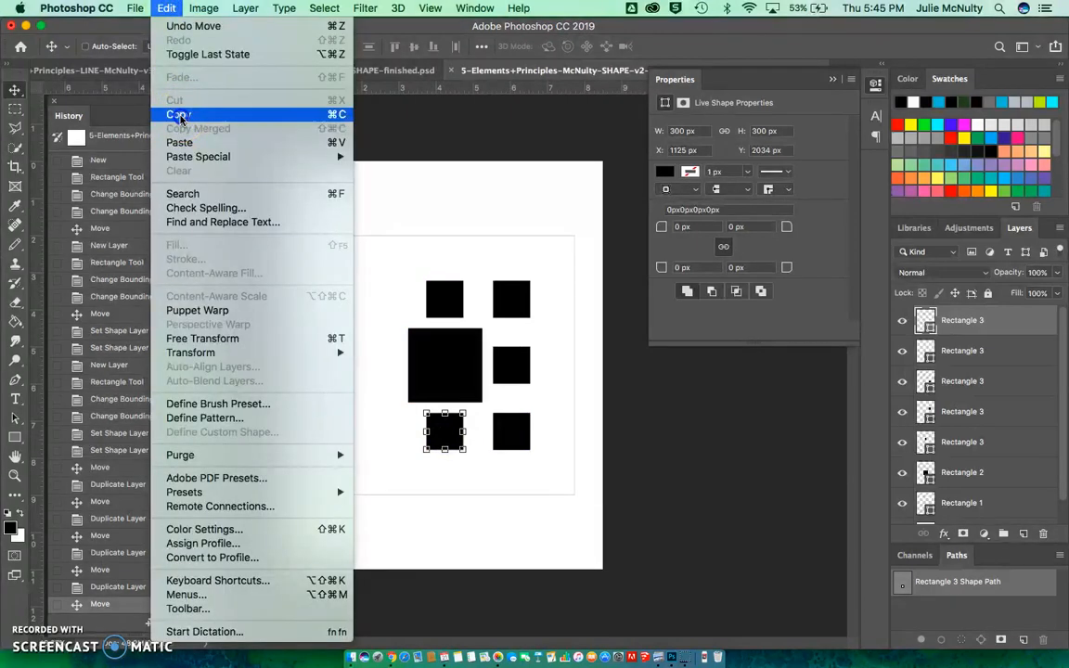
left_click(198, 110)
left_click(168, 9)
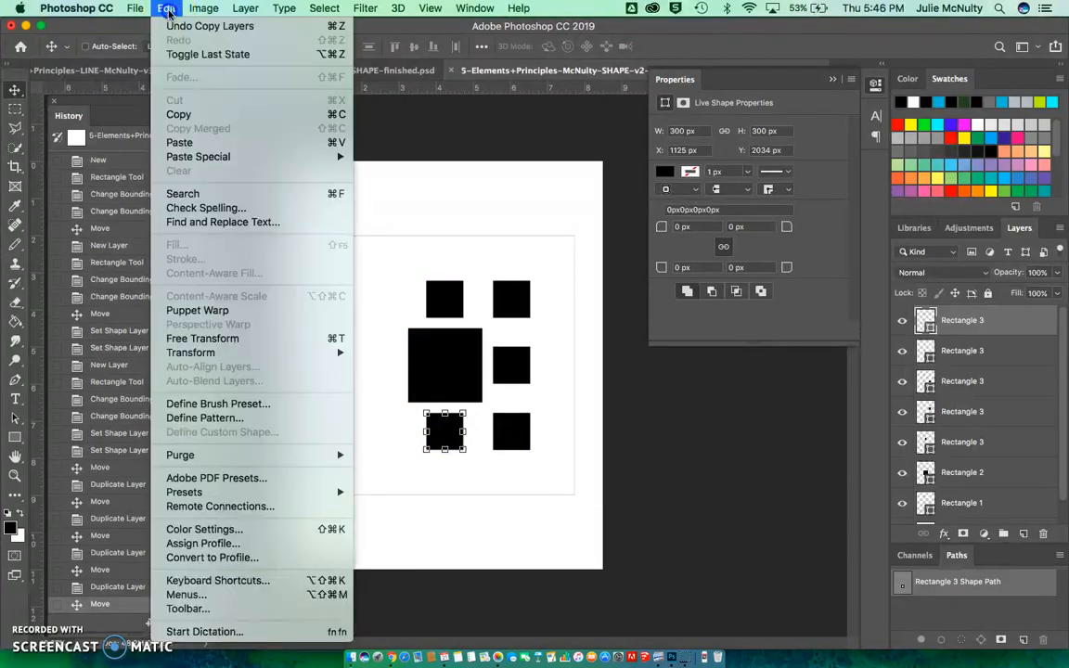
left_click(155, 138)
left_click_drag(445, 366, 378, 440)
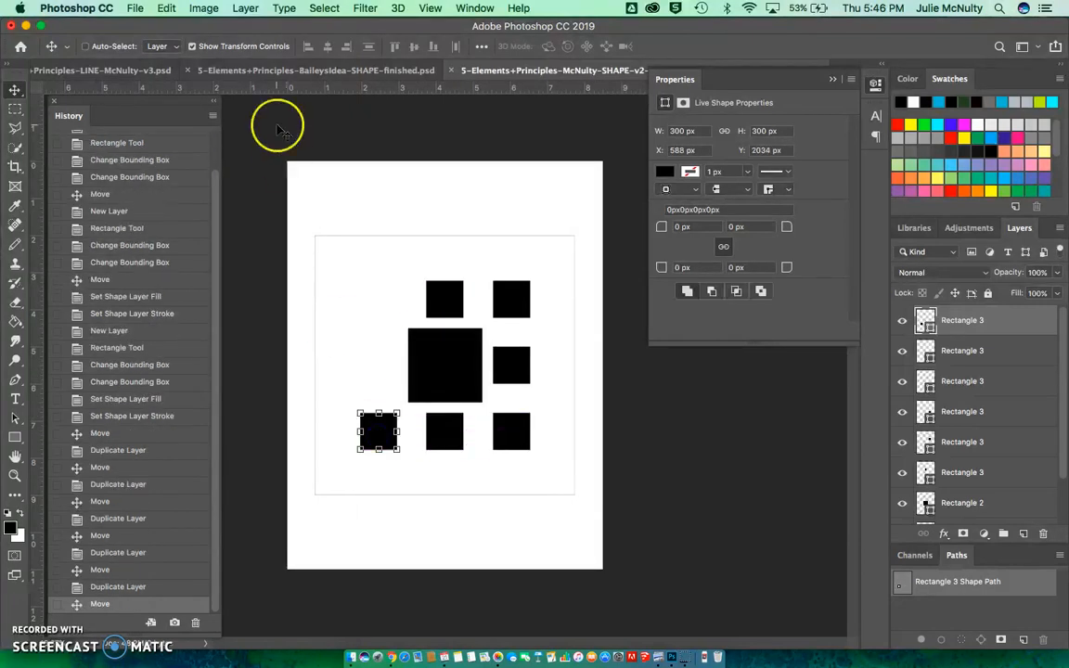
Step: Paste a copy of the small square to the left of the large black square, level with its center and above the lower-left square
left_click(167, 9)
left_click(178, 113)
left_click(167, 8)
left_click(181, 143)
left_click_drag(430, 381, 378, 374)
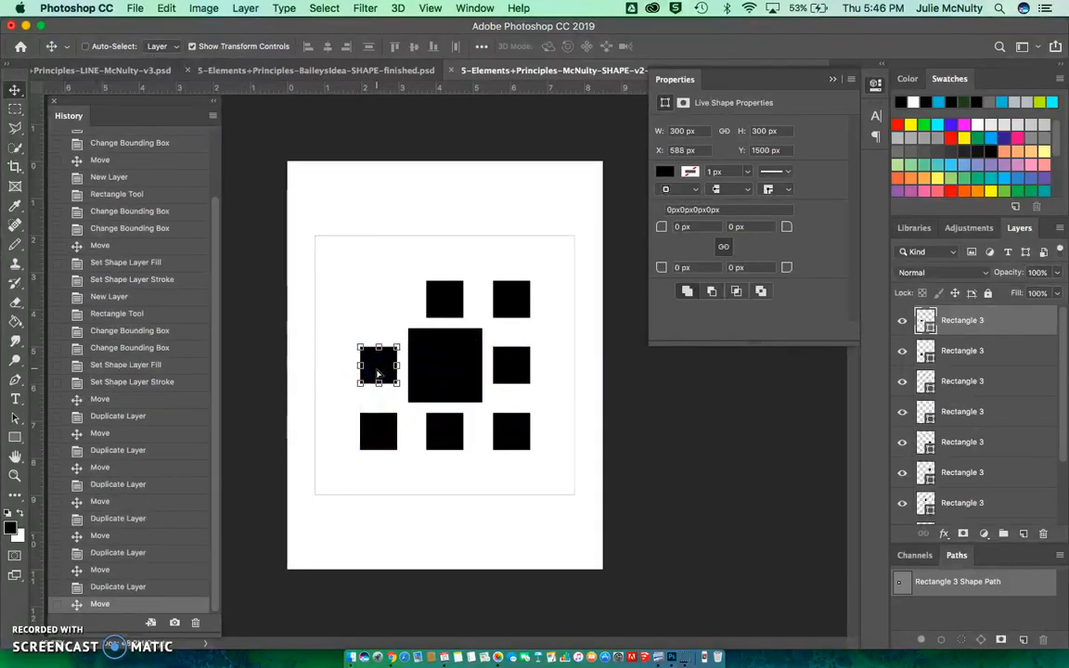
Step: Paste a final copy of the small square at the upper-left corner of the arrangement, at about X 588 px, Y 966 px
left_click(170, 10)
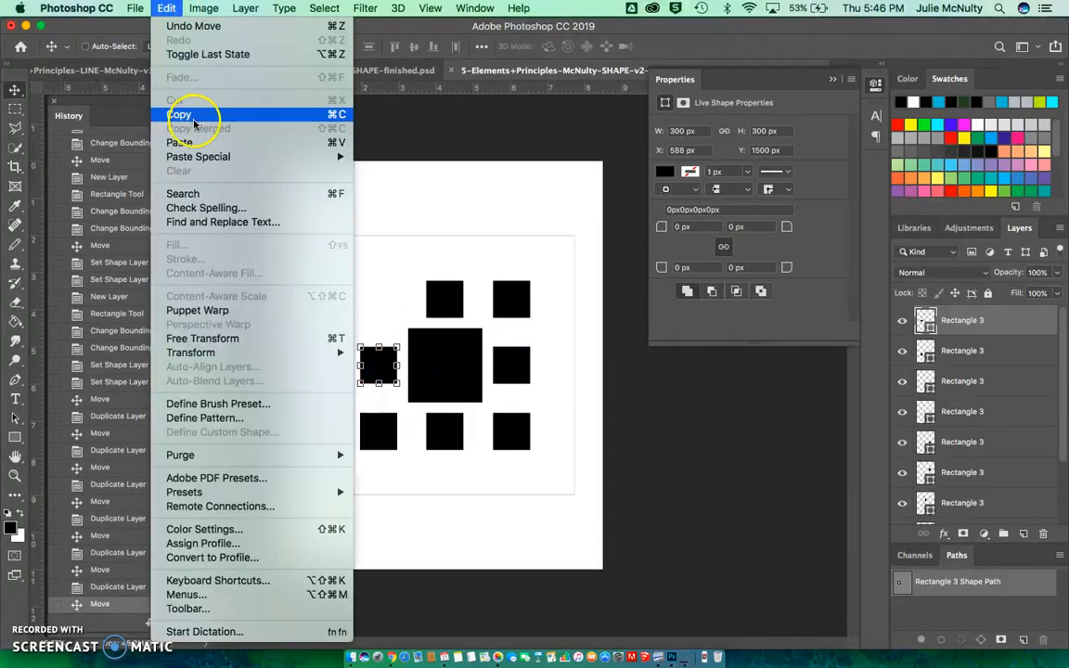
left_click(190, 115)
left_click(167, 8)
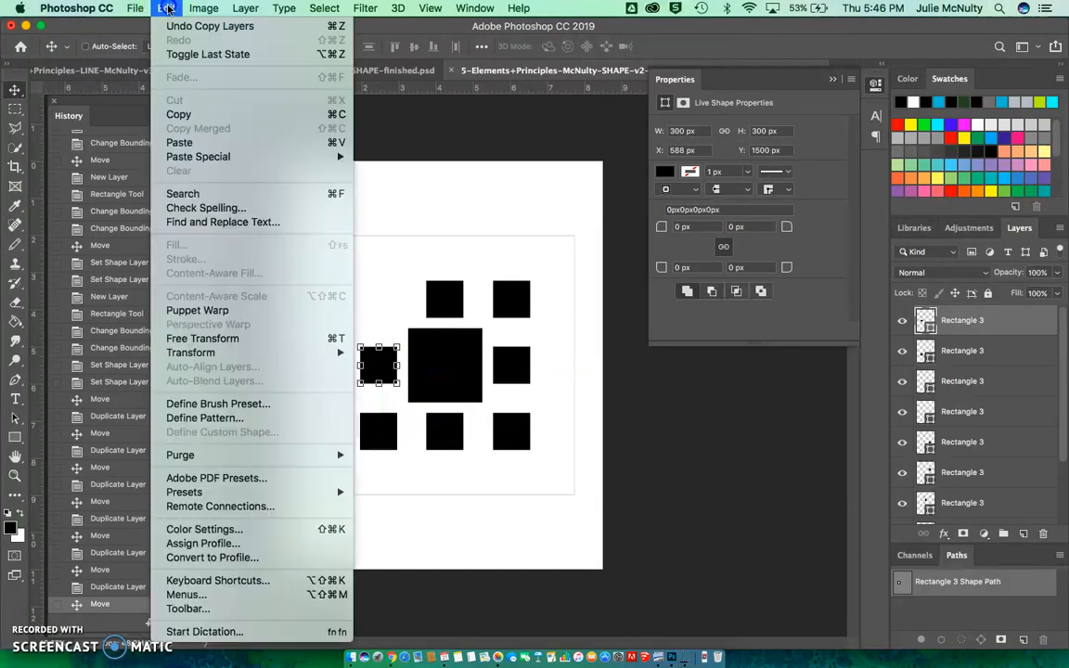
left_click(179, 142)
left_click_drag(455, 369, 391, 301)
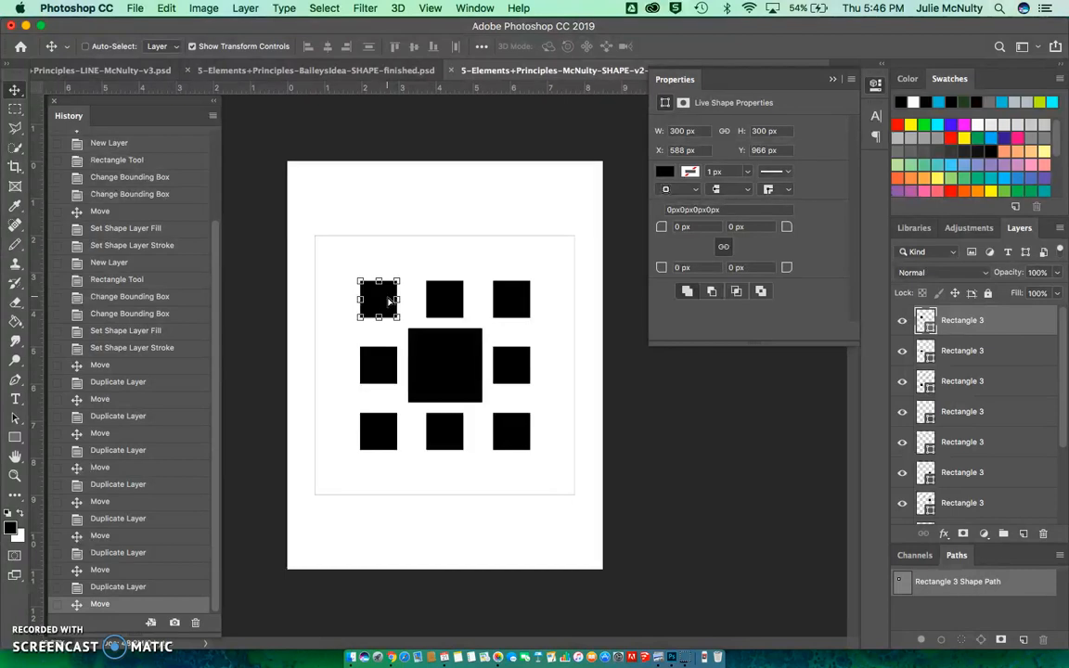
left_click(165, 9)
left_click(176, 112)
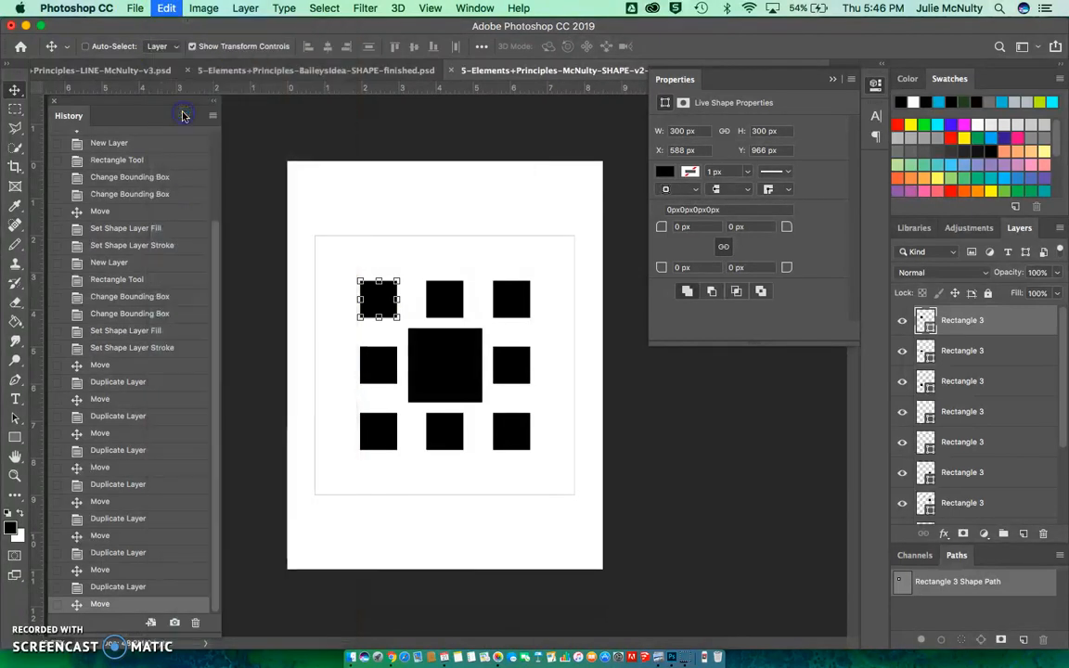
left_click(168, 9)
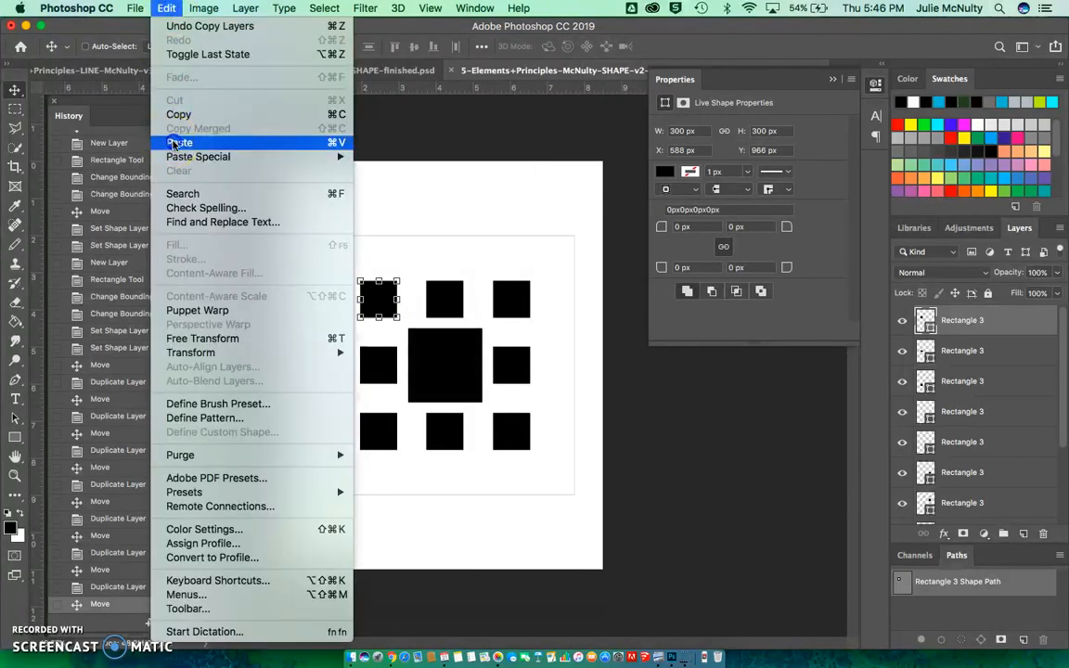
left_click(154, 138)
left_click_drag(444, 366, 451, 251)
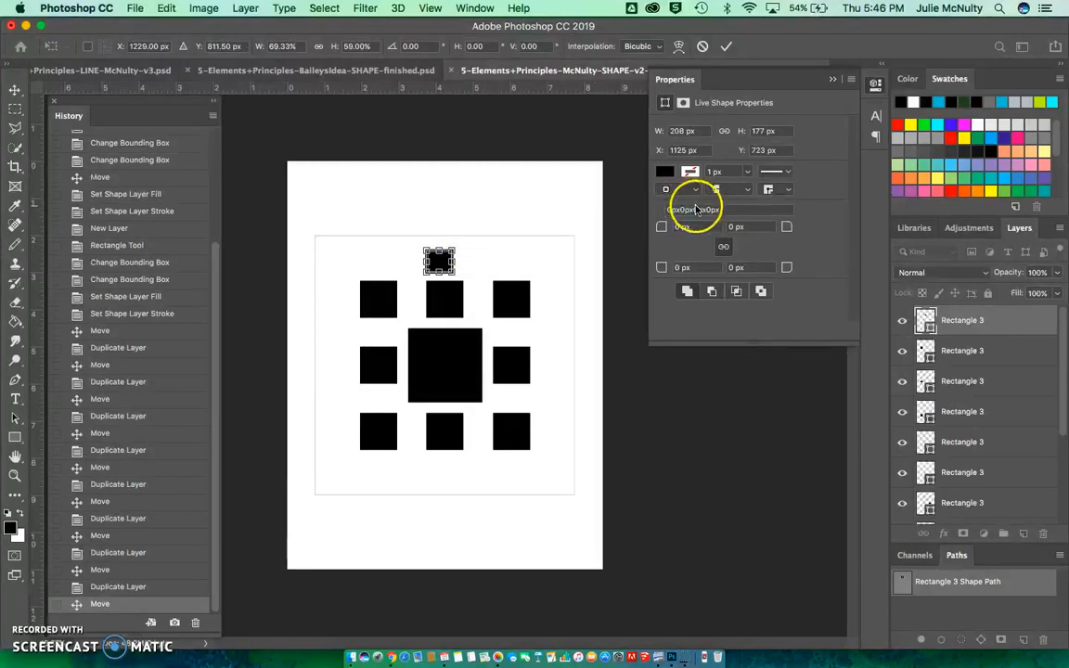
left_click_drag(696, 131, 671, 131)
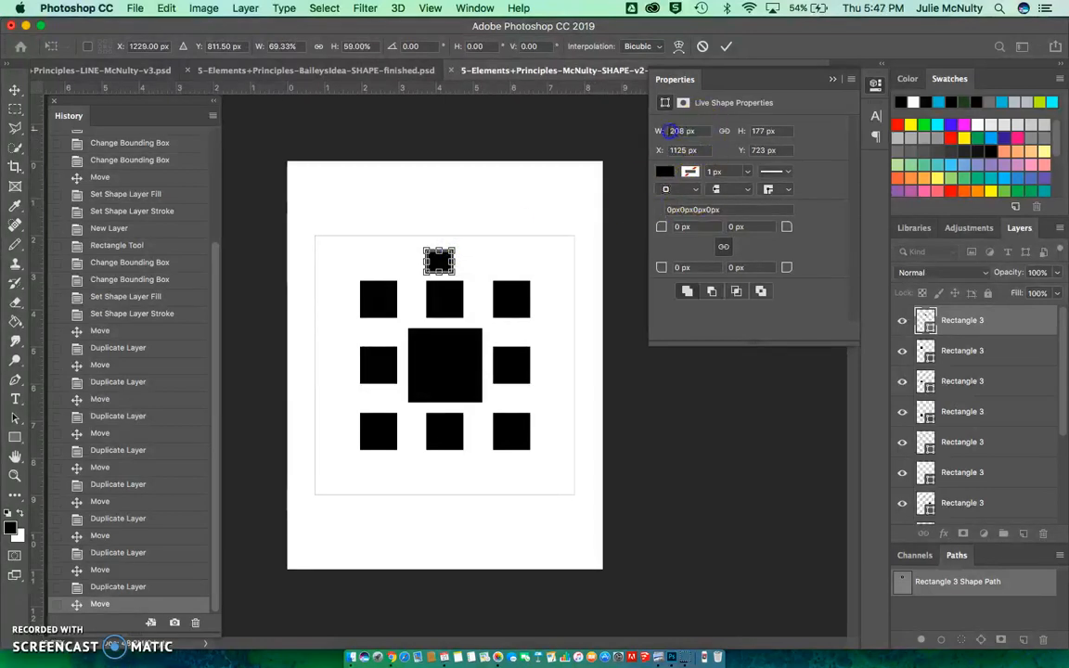
left_click(704, 131)
left_click(967, 322)
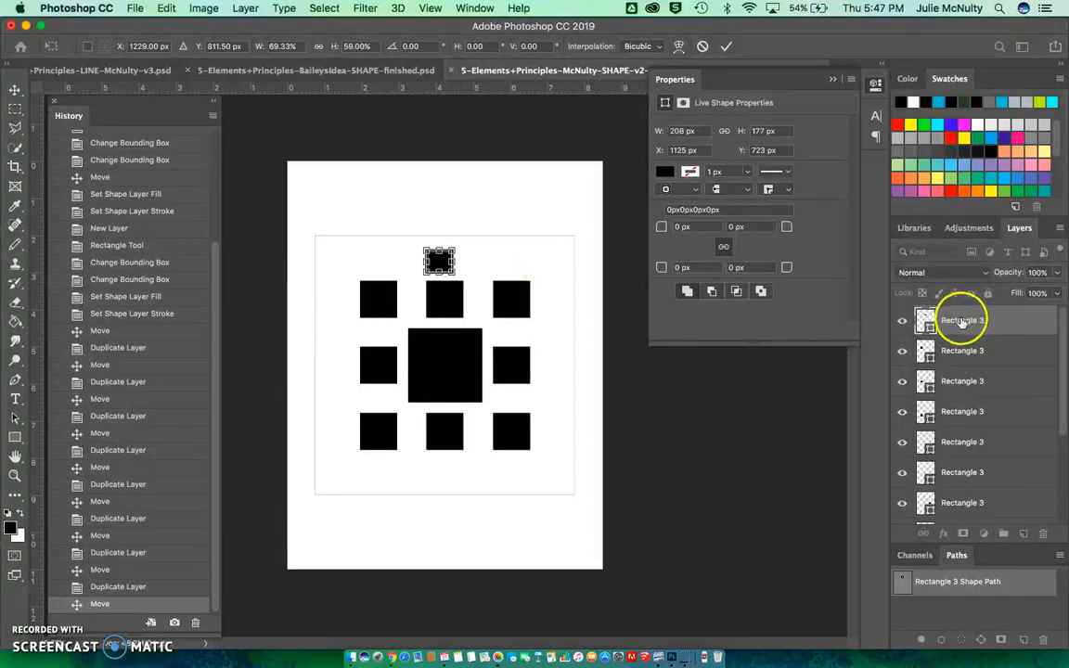
left_click_drag(967, 321, 1043, 534)
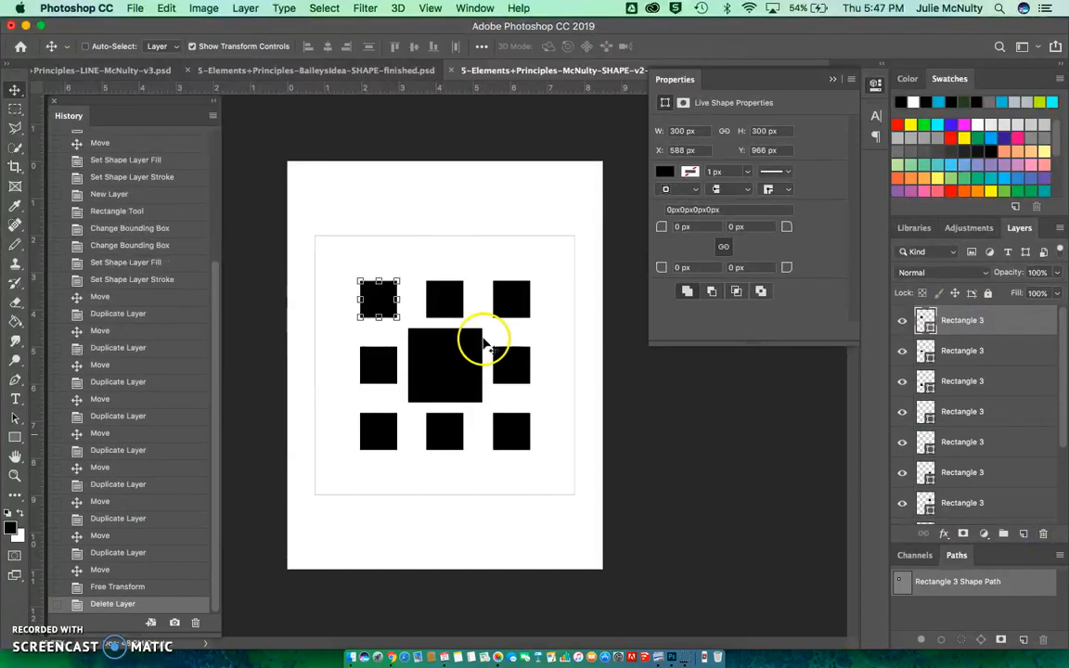
left_click(167, 9)
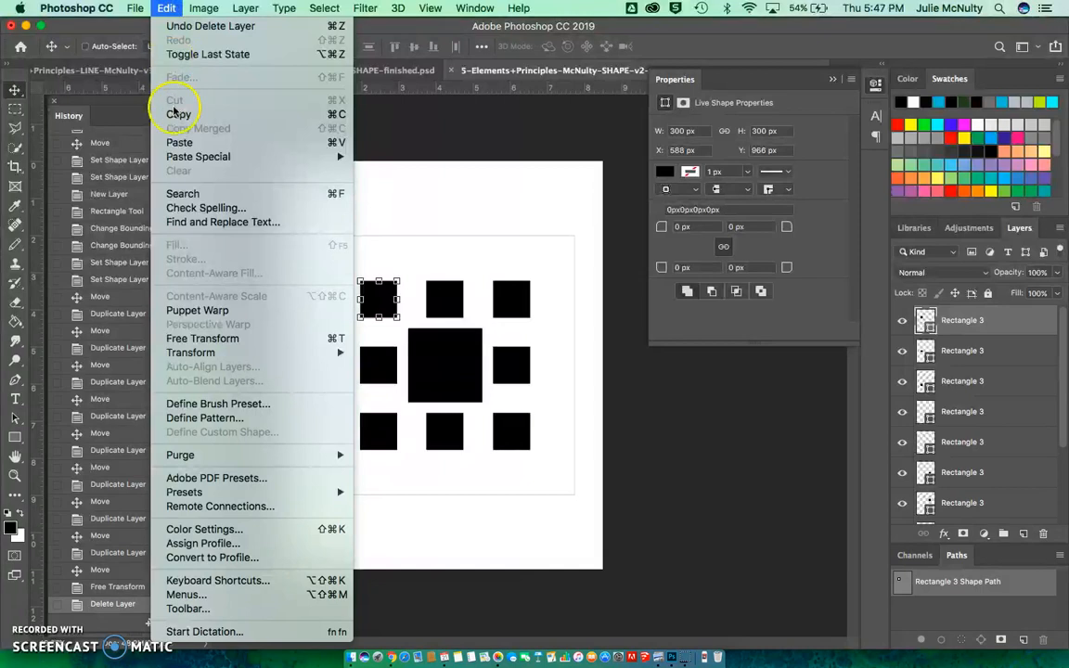
left_click(168, 11)
left_click(168, 11)
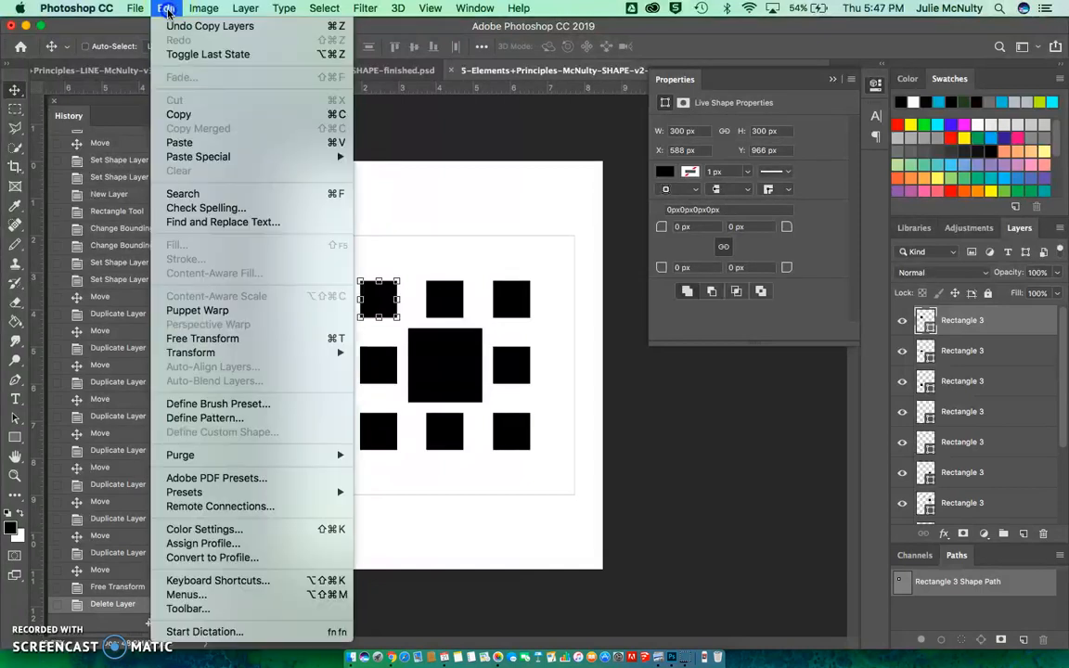
left_click(172, 141)
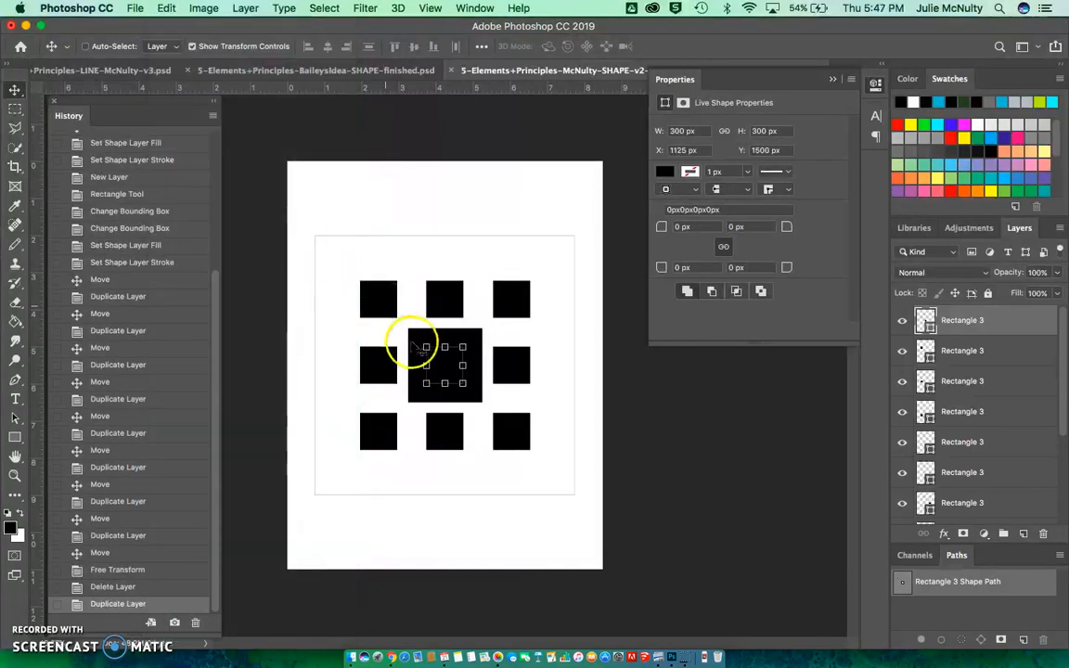
left_click_drag(450, 369, 448, 251)
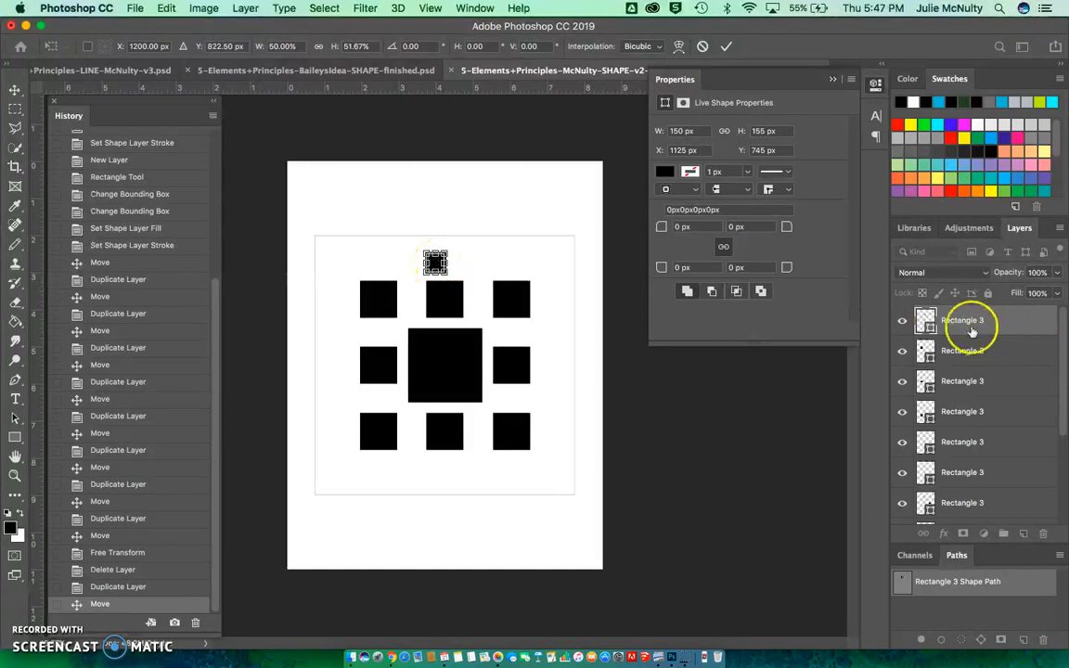
left_click_drag(964, 323, 1045, 535)
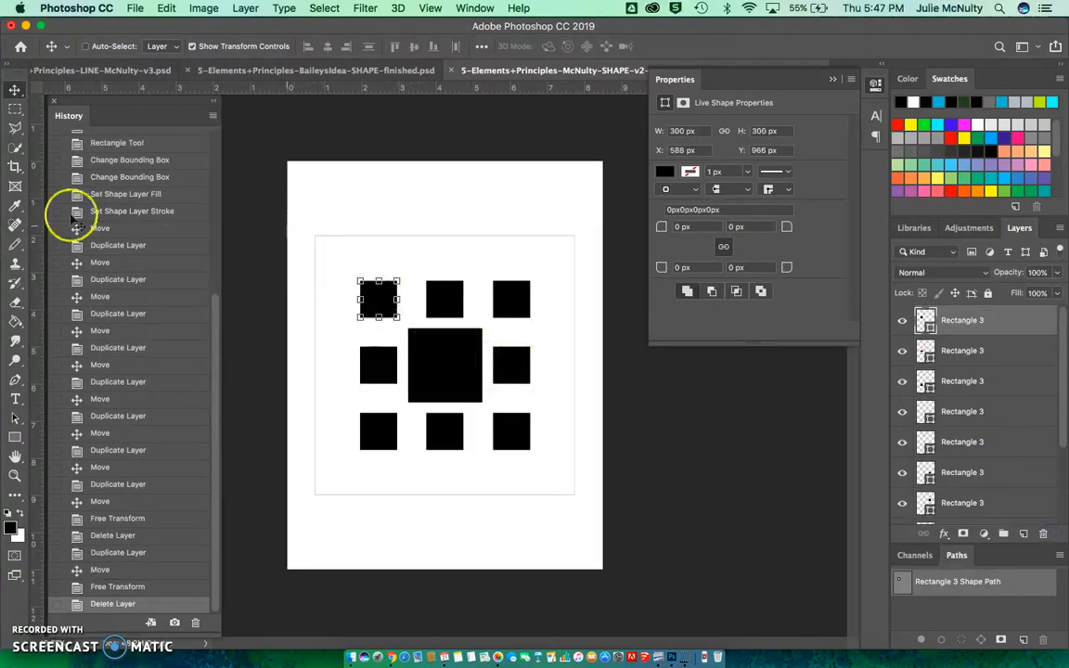
Step: Draw a small black rectangle above the top-middle square and set its width and height to 0.5 in
left_click(15, 438)
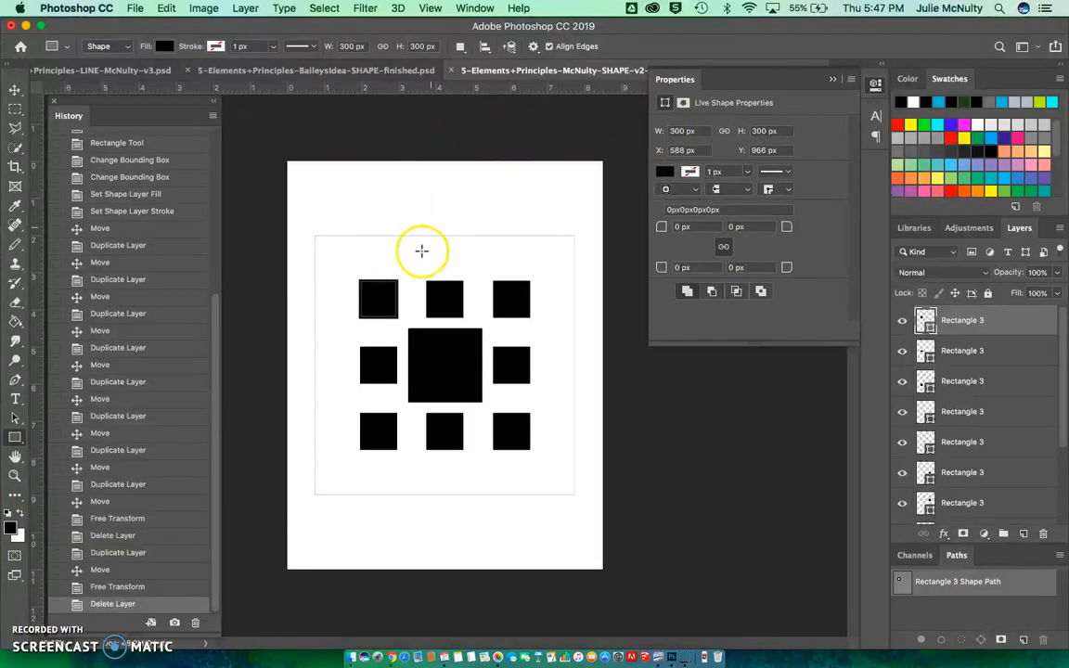
left_click_drag(428, 250, 448, 269)
left_click_drag(698, 130, 670, 131)
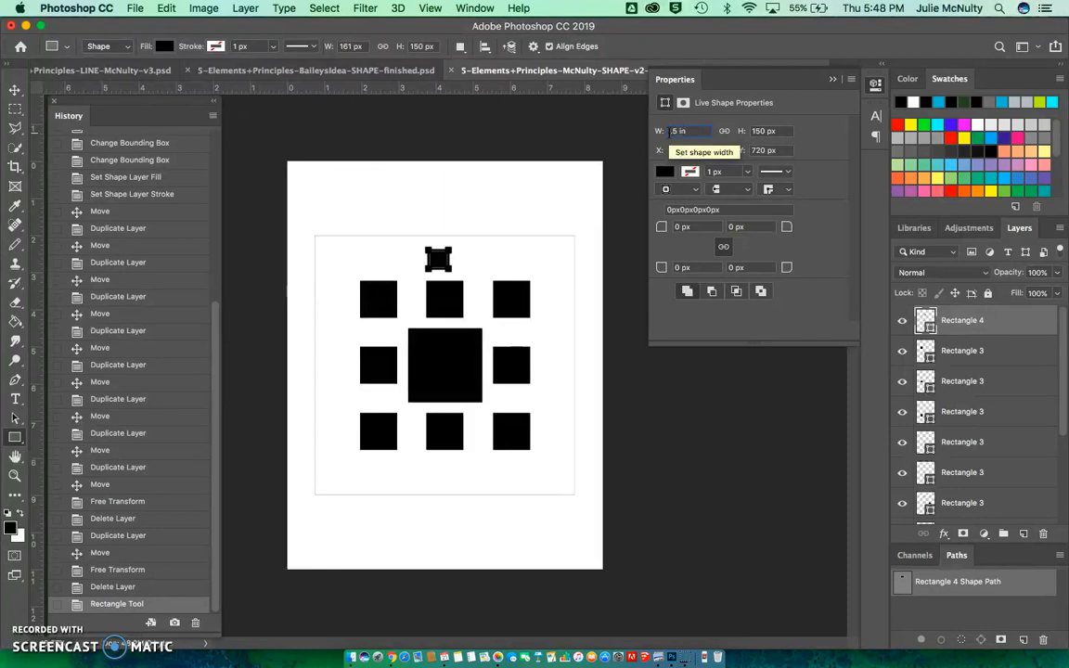
left_click_drag(781, 132, 727, 132)
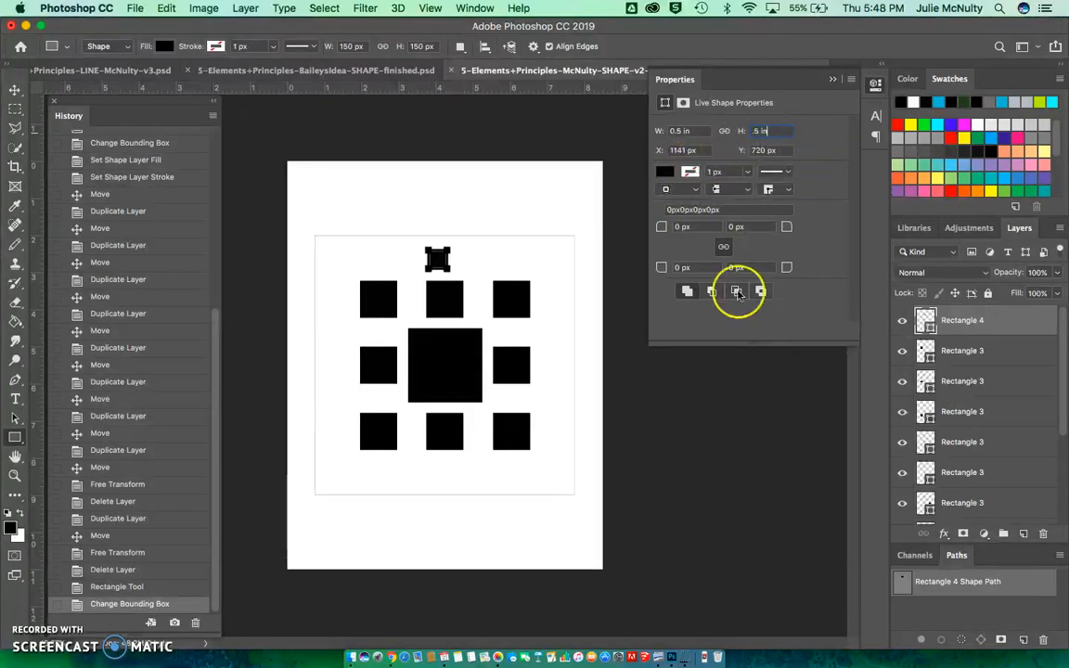
Step: Center the 0.5 in square above the top-middle square with a 0.280 in gap, at about X 1200 px, Y 732 px
left_click(15, 89)
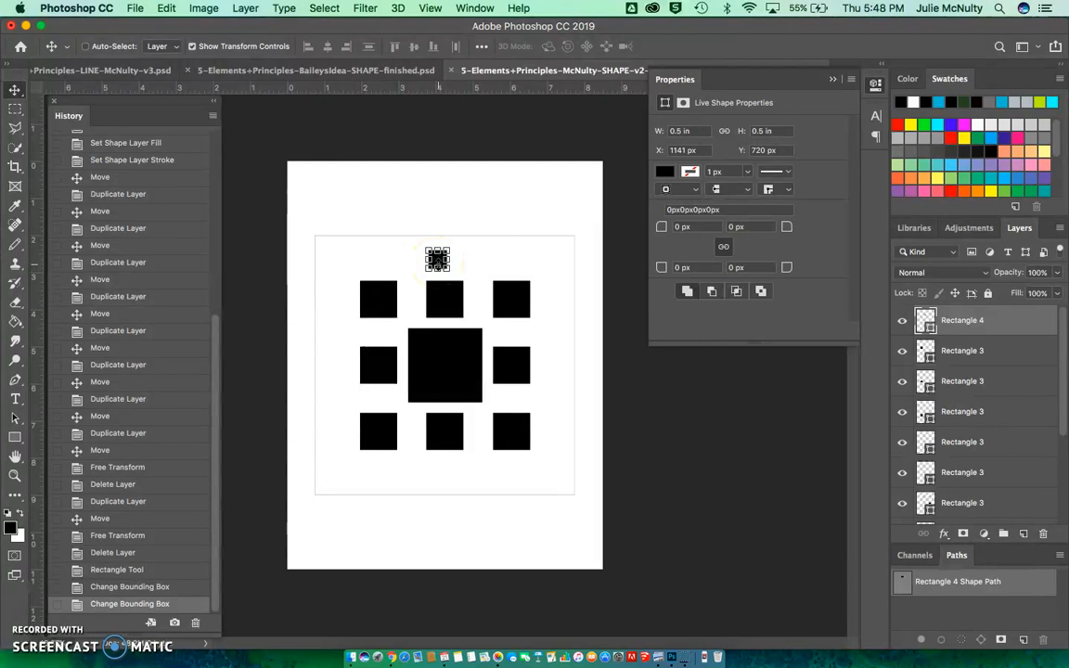
left_click(15, 475)
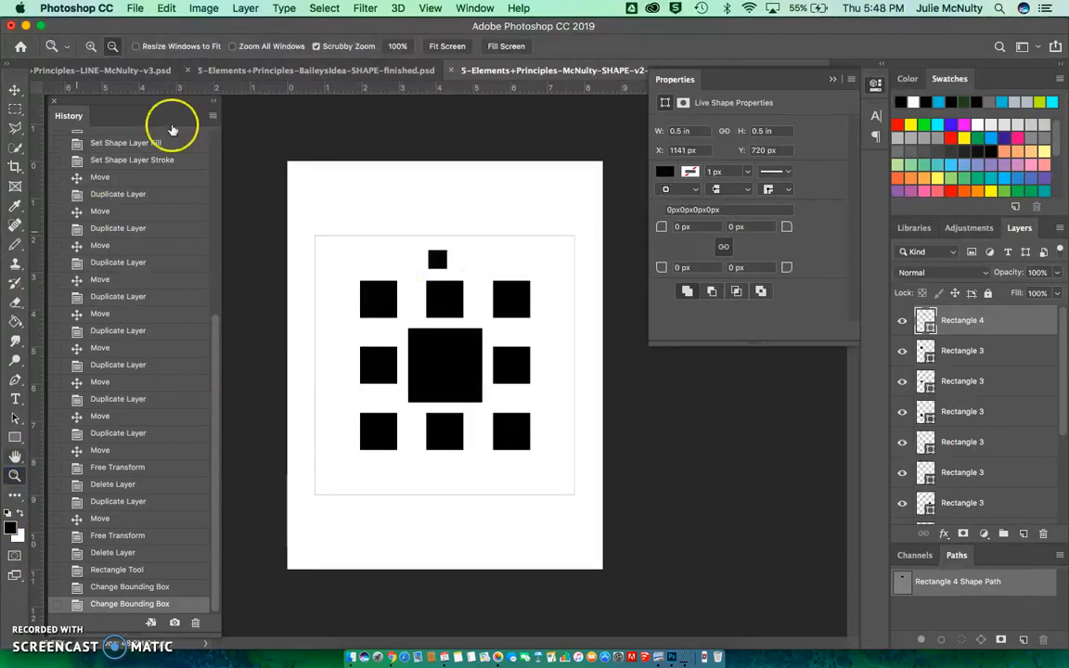
left_click(91, 44)
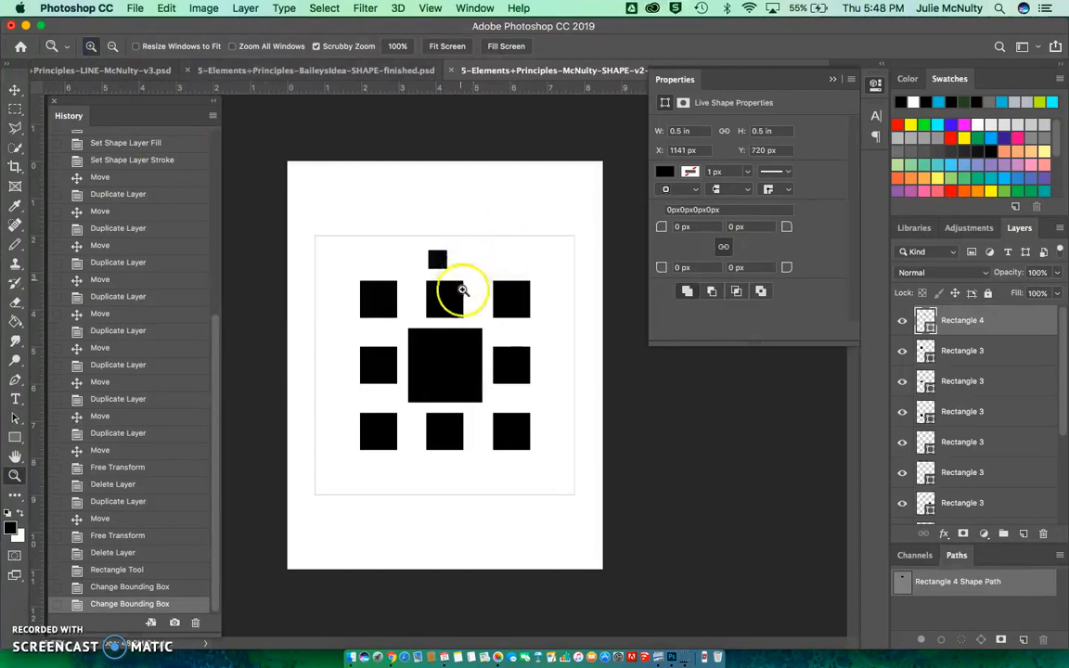
left_click(462, 291)
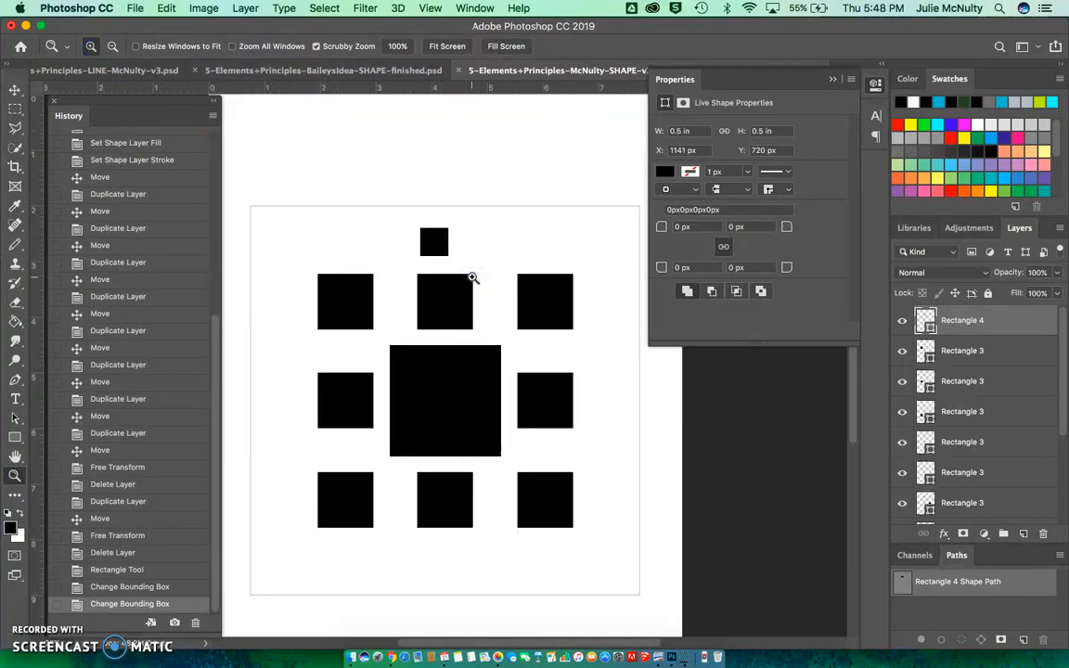
left_click(14, 90)
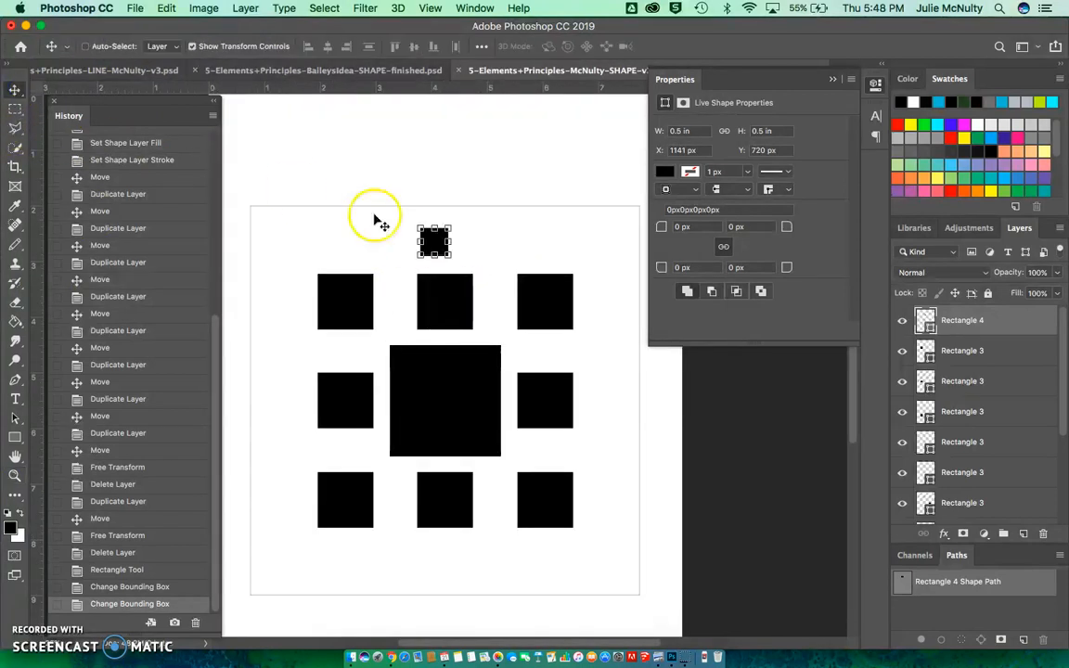
left_click_drag(436, 243, 447, 247)
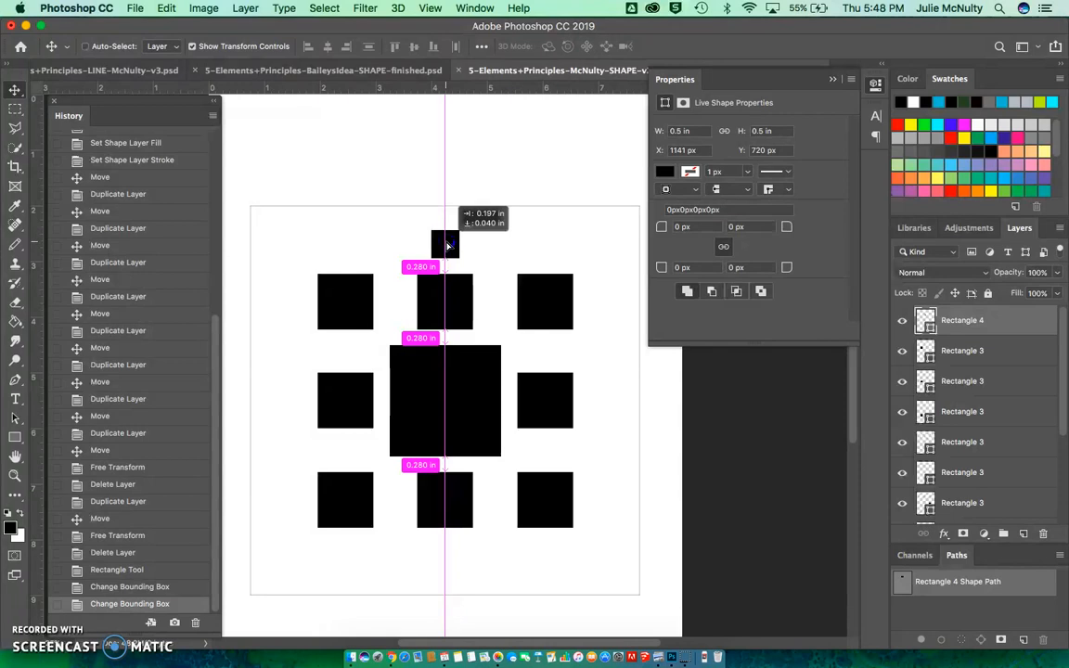
left_click_drag(447, 246, 446, 245)
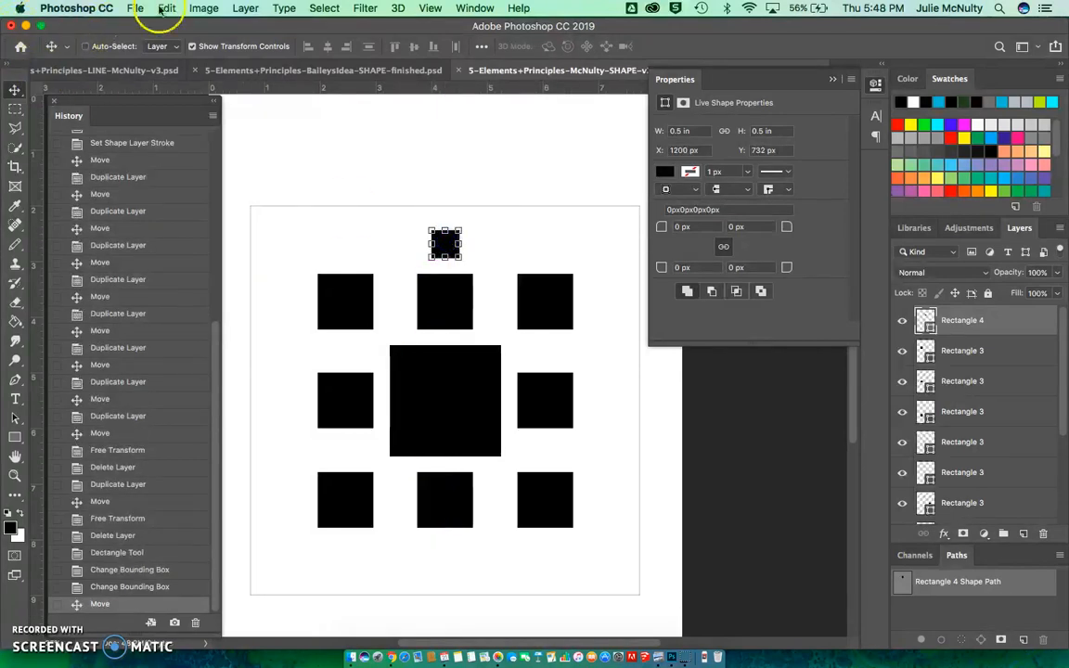
Step: Paste a copy of the 0.5 in square centered above the upper-right square, at about X 1737 px, Y 732 px
left_click(169, 9)
left_click(183, 116)
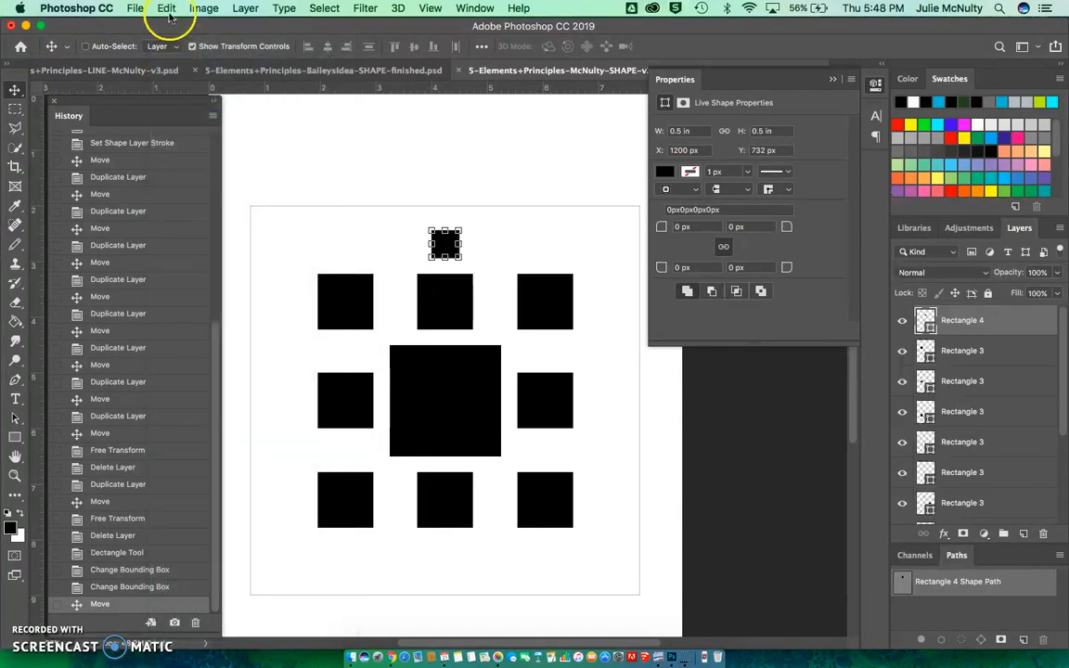
left_click(167, 9)
left_click(172, 141)
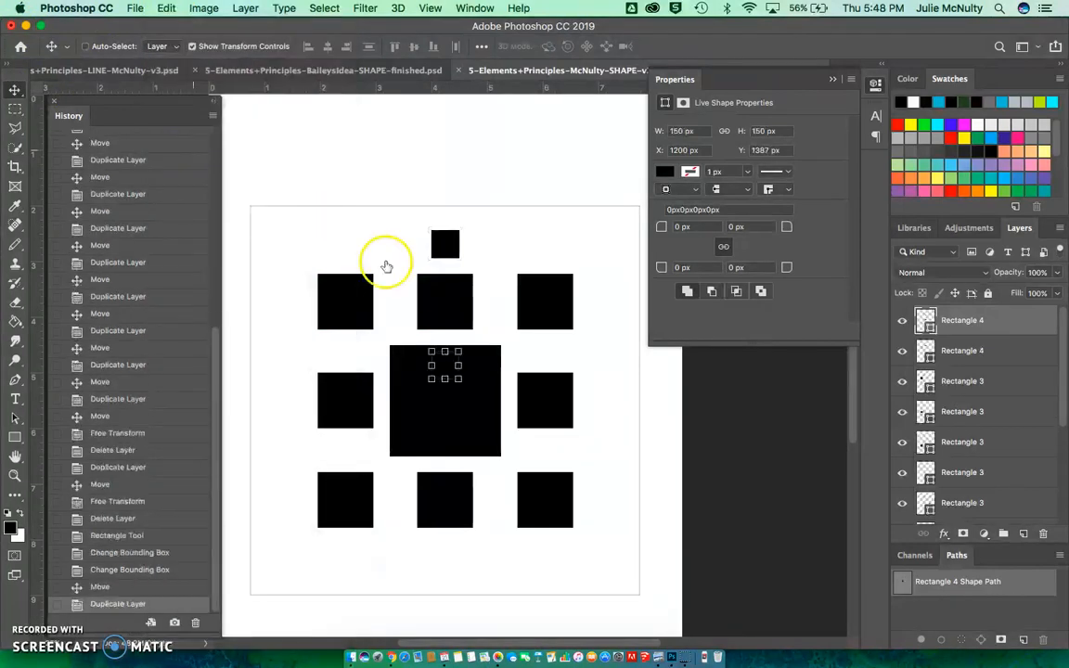
left_click_drag(452, 366, 554, 251)
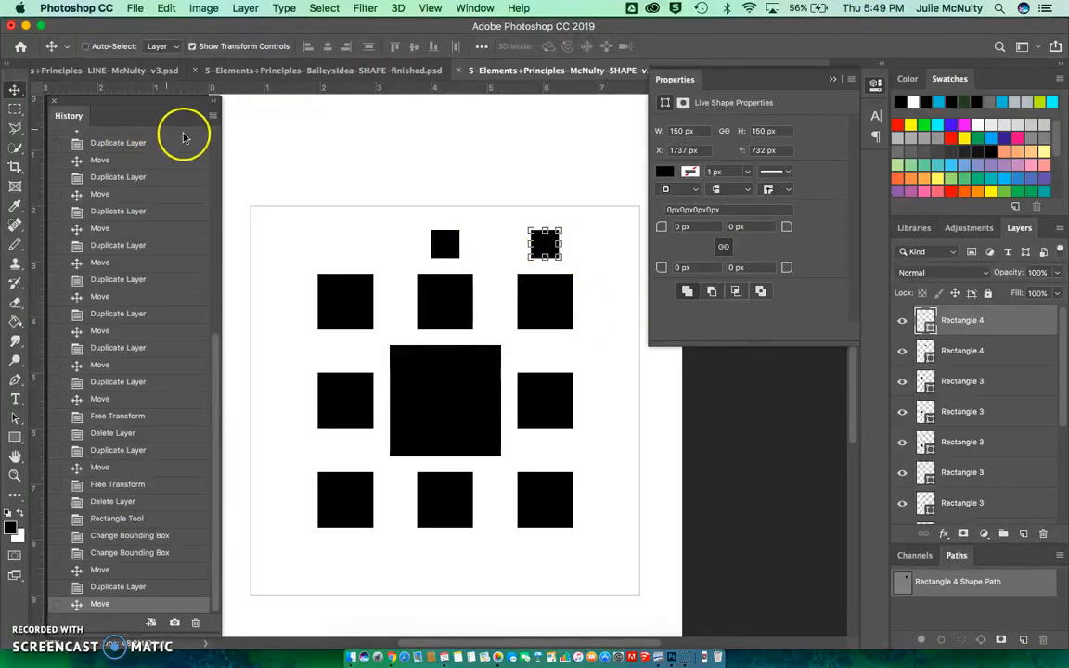
Step: Paste a copy of the 0.5 in square to the right of the upper-right square, at about X 2058 px, Y 1041 px
left_click(165, 9)
left_click(179, 114)
left_click(167, 9)
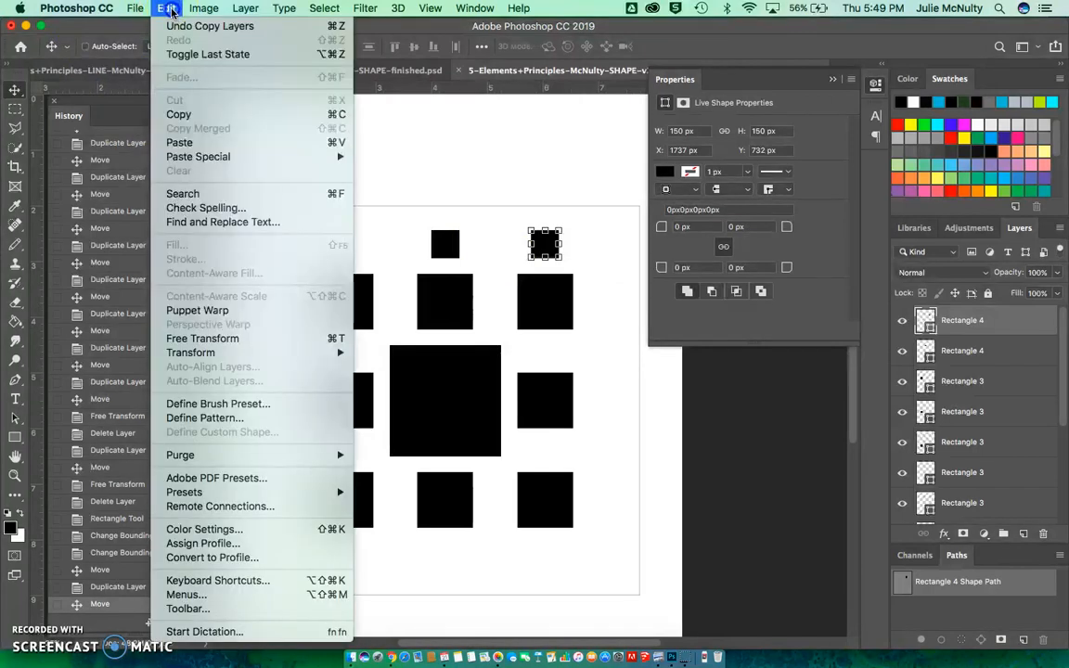
left_click(179, 142)
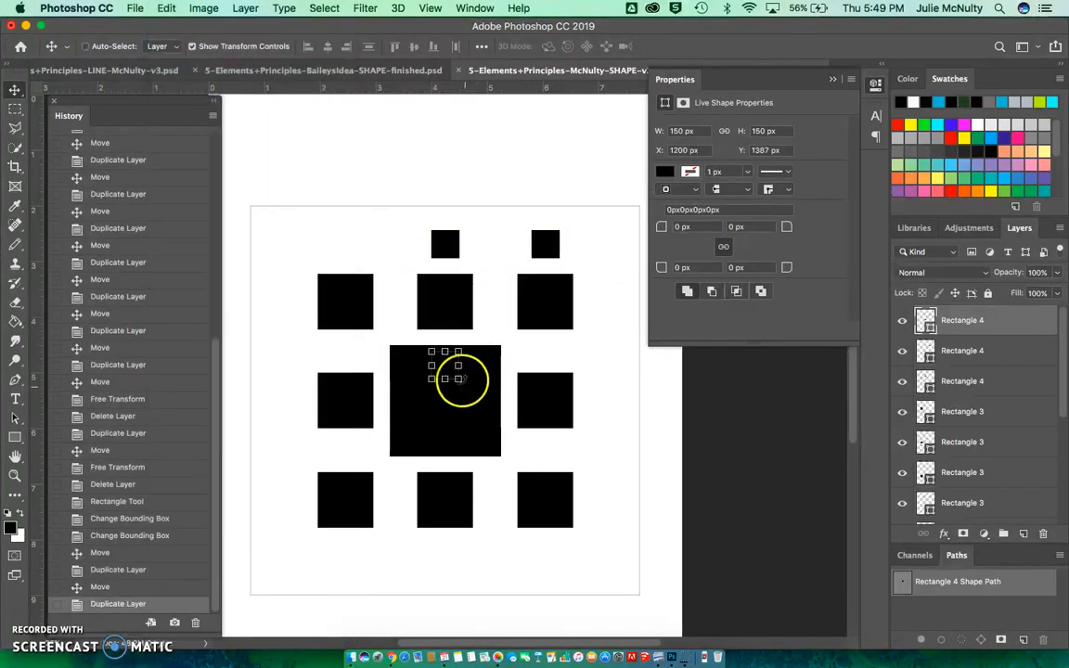
left_click_drag(453, 370, 450, 372)
left_click_drag(611, 317, 610, 304)
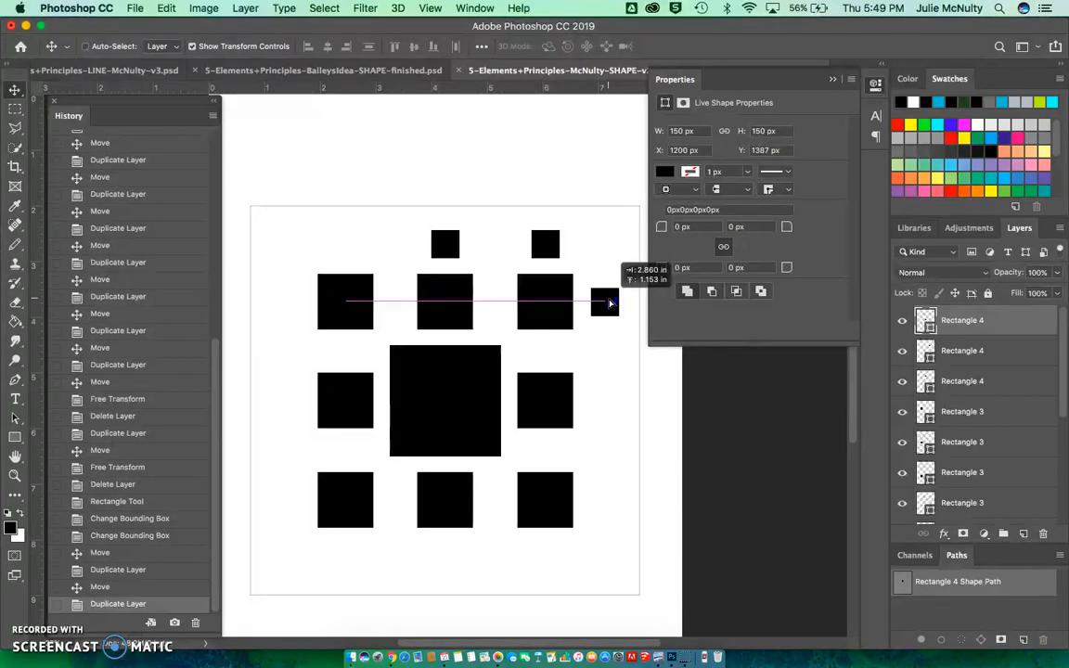
left_click_drag(610, 304, 610, 304)
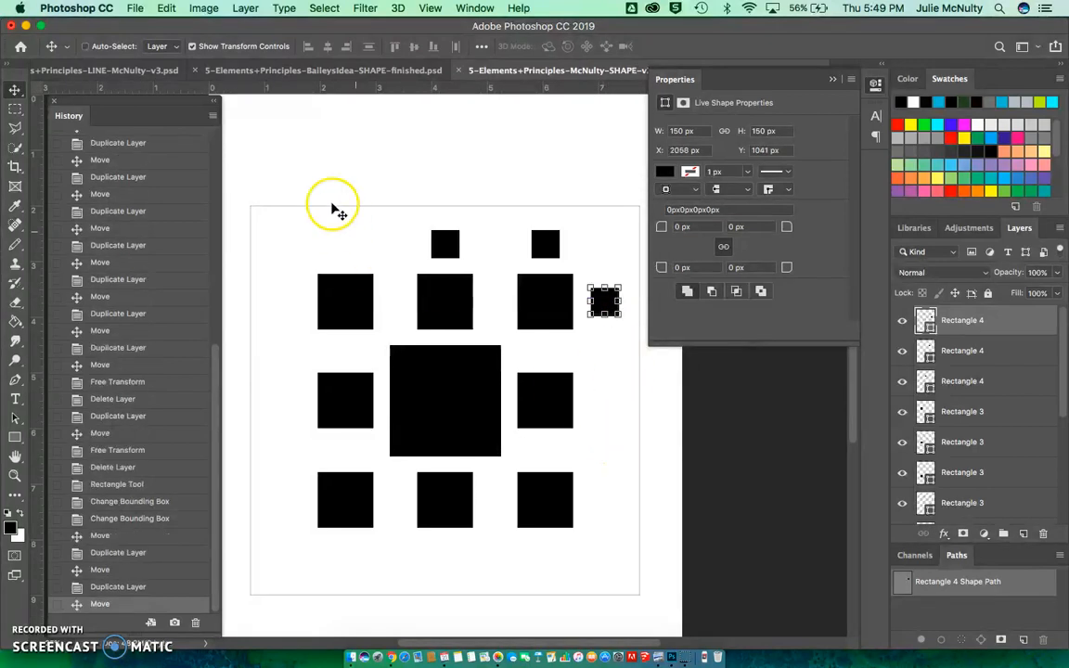
Step: Paste a copy of the 0.5 in square to the right of the middle-right square, at about X 2058 px, Y 1575 px
left_click(166, 10)
left_click(153, 109)
left_click(166, 9)
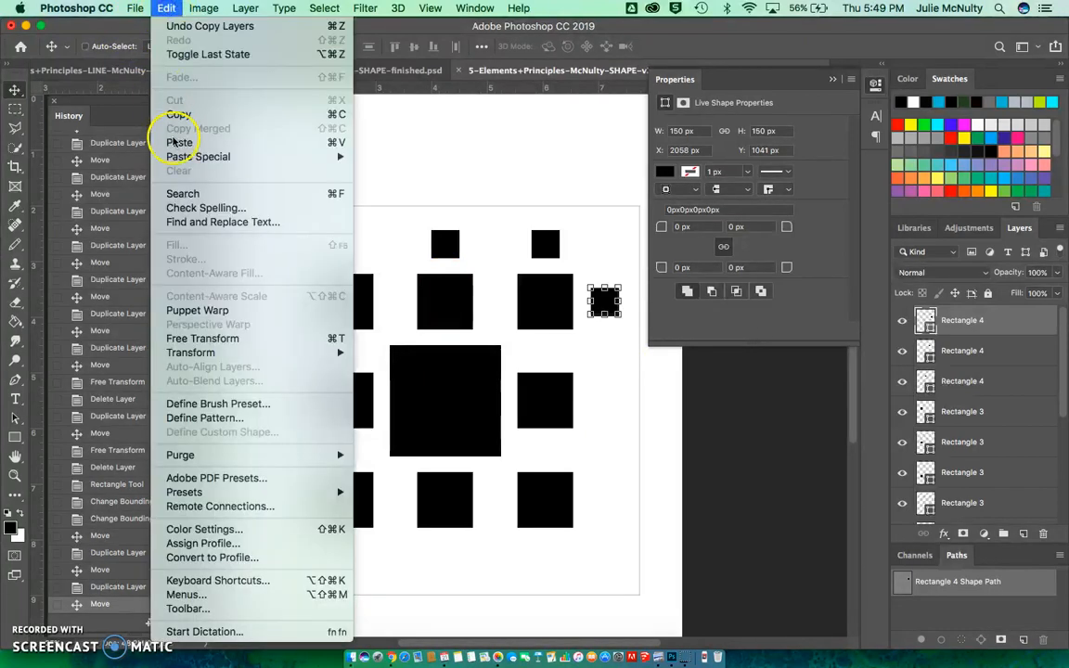
left_click(176, 144)
left_click_drag(613, 348, 609, 403)
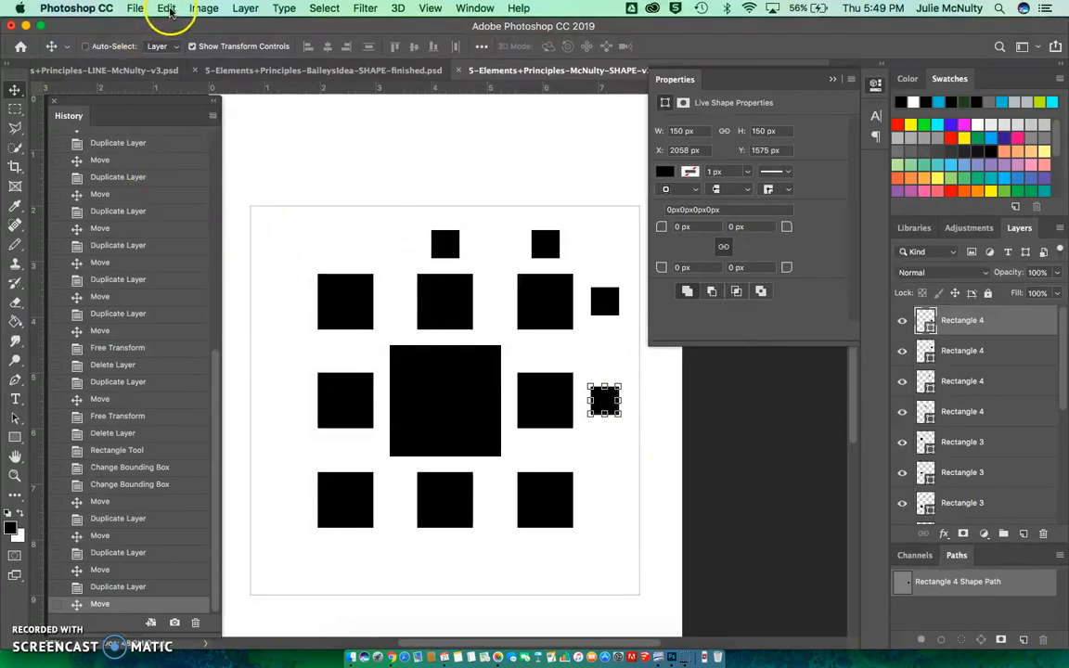
Step: Paste a copy of the 0.5 in square to the right of the lower-right square, at about X 2058 px, Y 2109 px
left_click(171, 11)
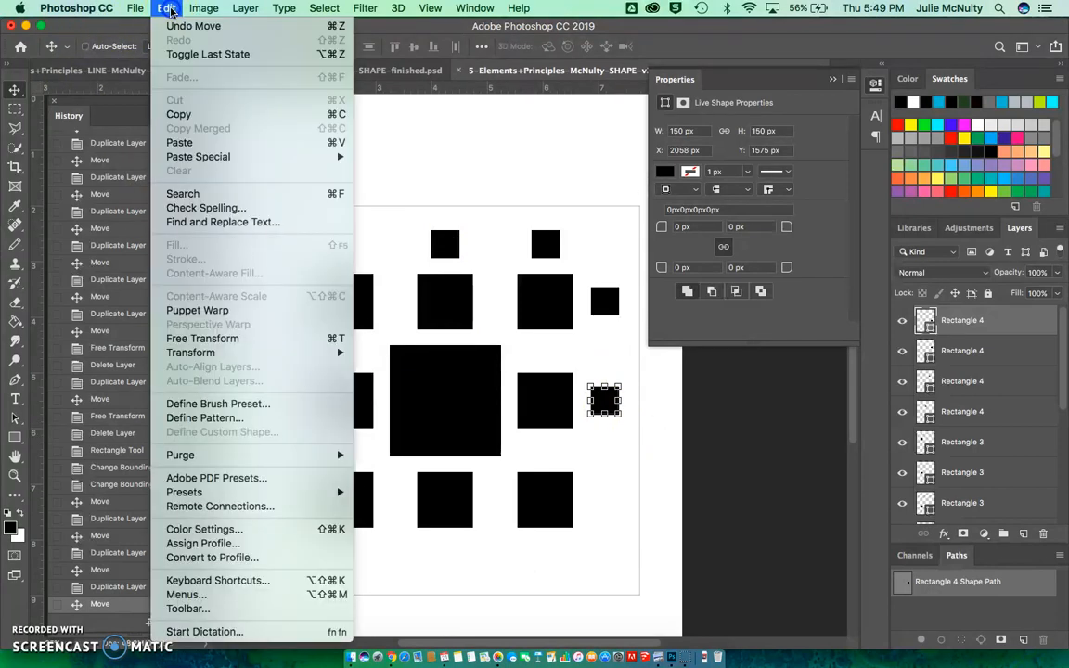
left_click(165, 111)
left_click(166, 8)
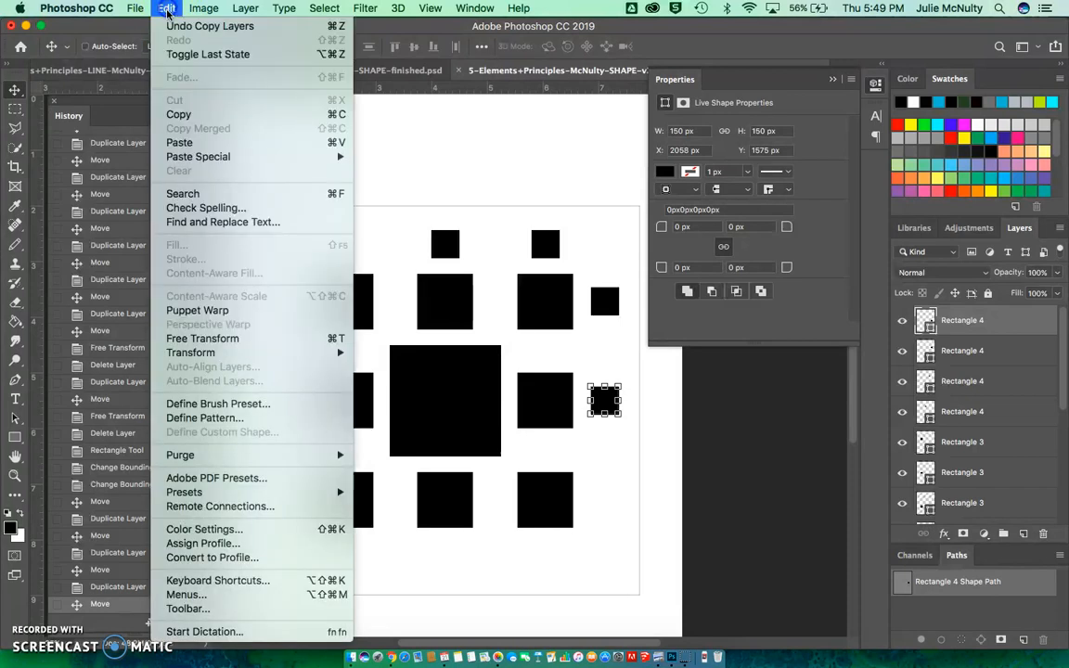
left_click(180, 144)
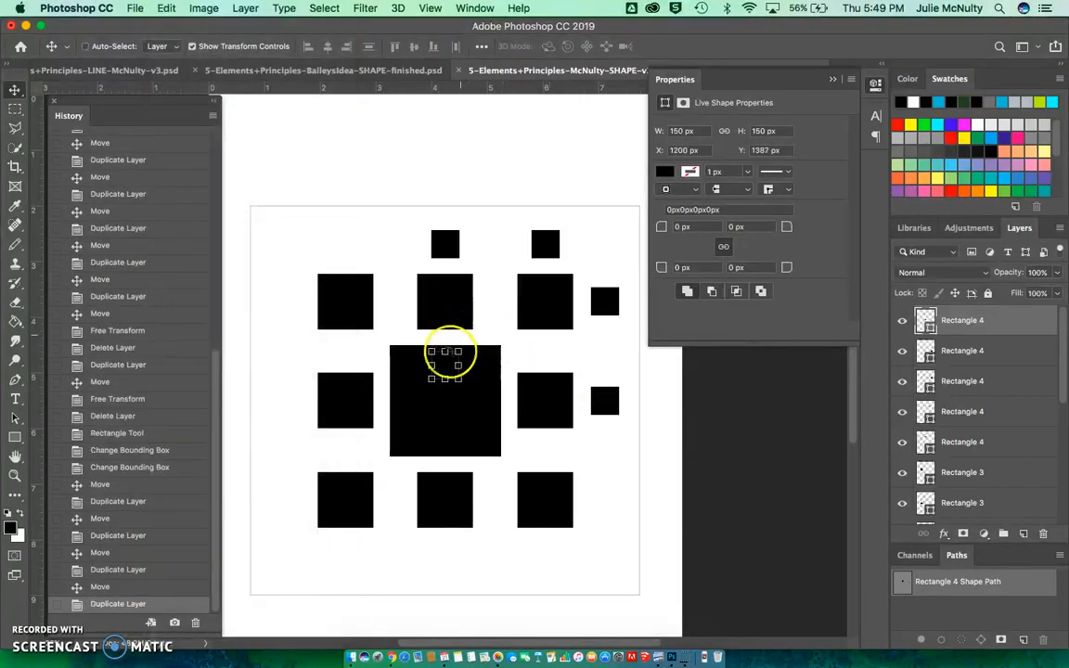
left_click_drag(445, 364, 611, 502)
Step: Paste a copy of the 0.5 in square centered below the lower-right square, at about X 1737 px, Y 2418 px
left_click(167, 10)
left_click(165, 9)
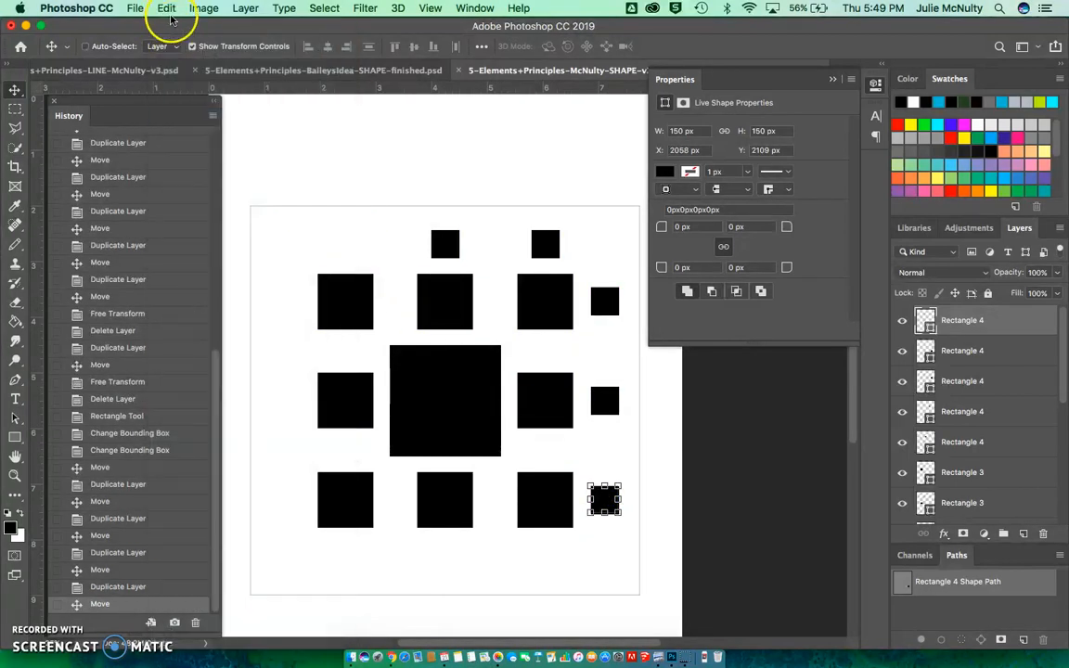
left_click(167, 10)
left_click(179, 139)
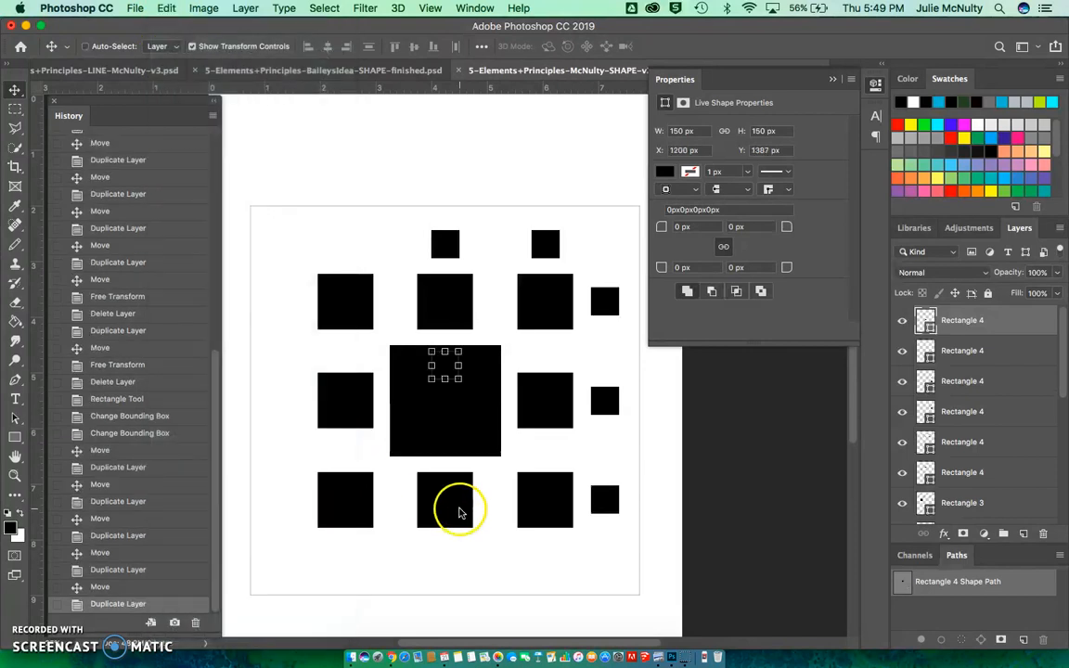
left_click_drag(444, 376, 552, 564)
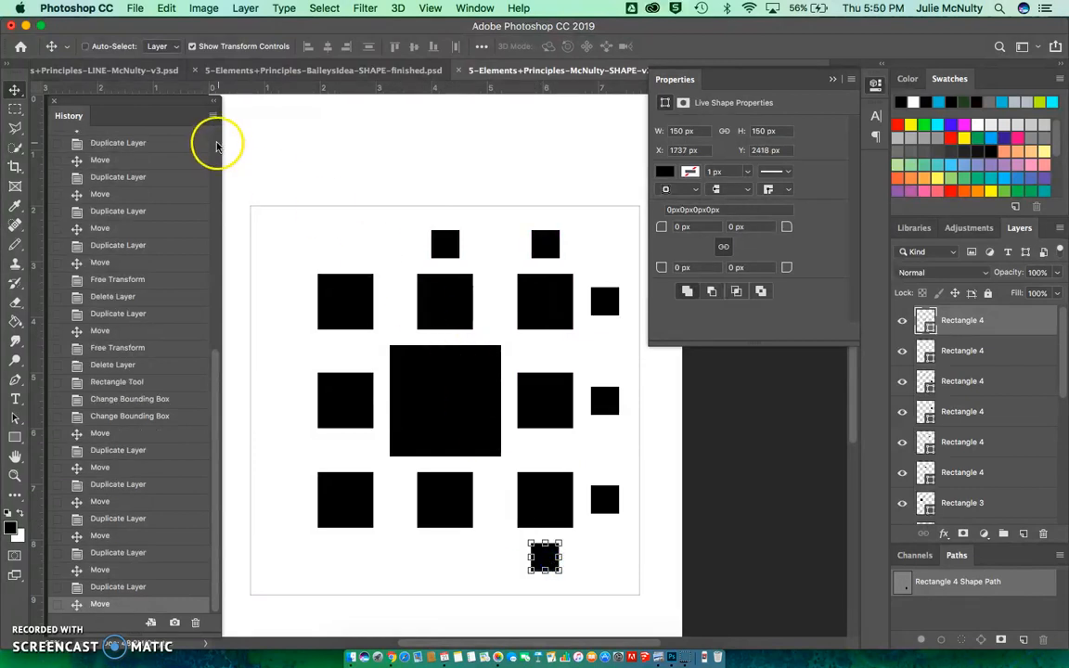
Step: Paste a copy of the 0.5 in square centered below the lower-middle square, at about X 1200 px, Y 2418 px
left_click(166, 8)
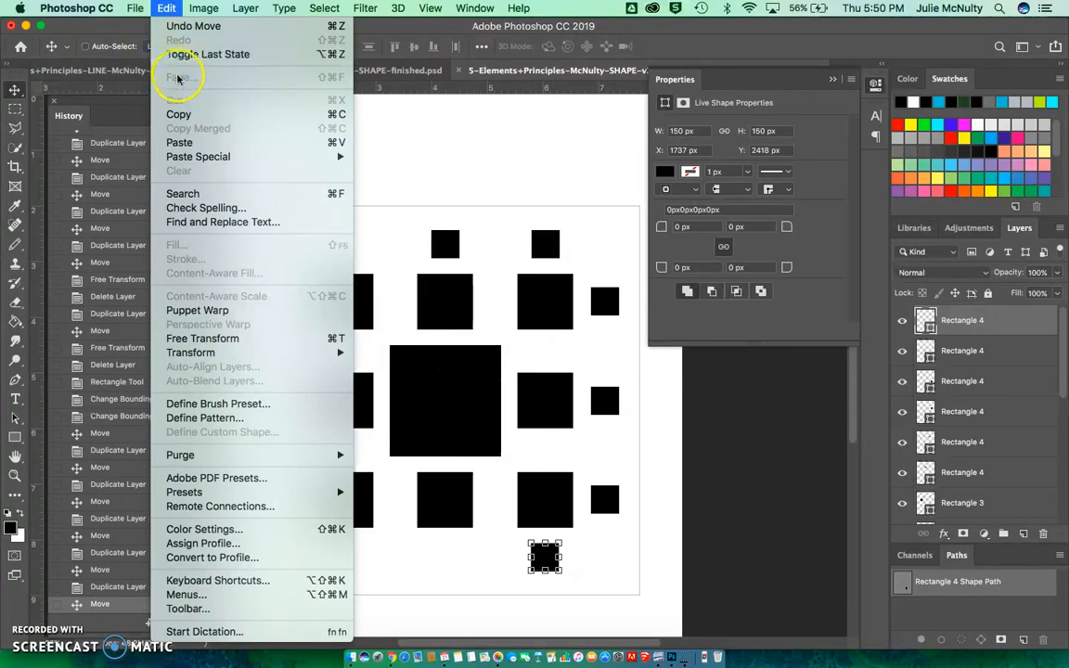
left_click(181, 112)
left_click(166, 8)
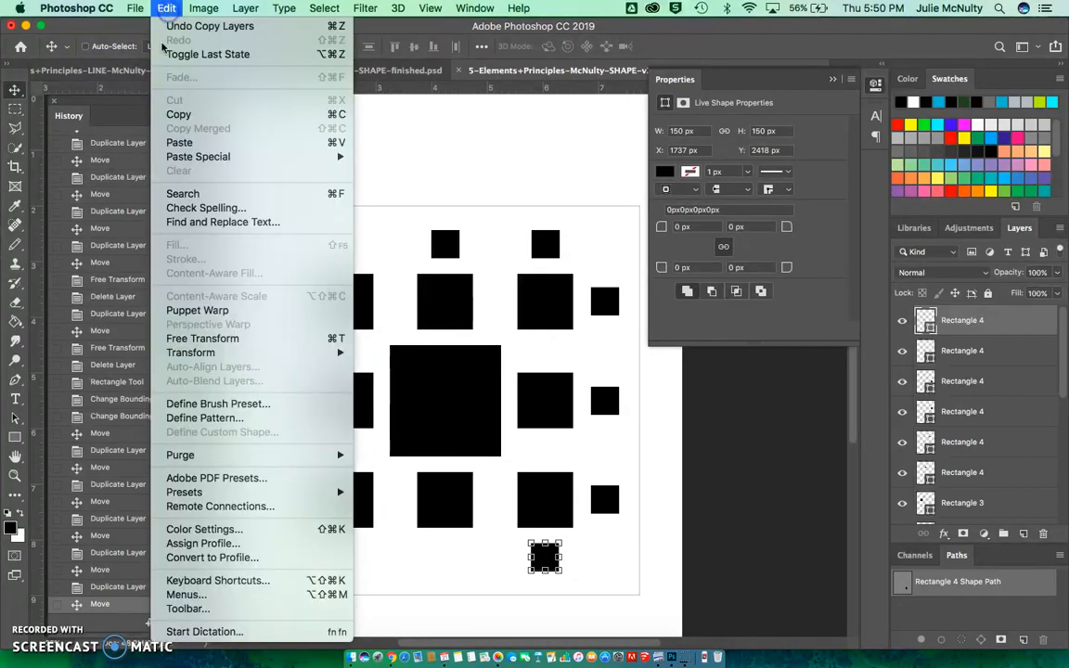
left_click(178, 141)
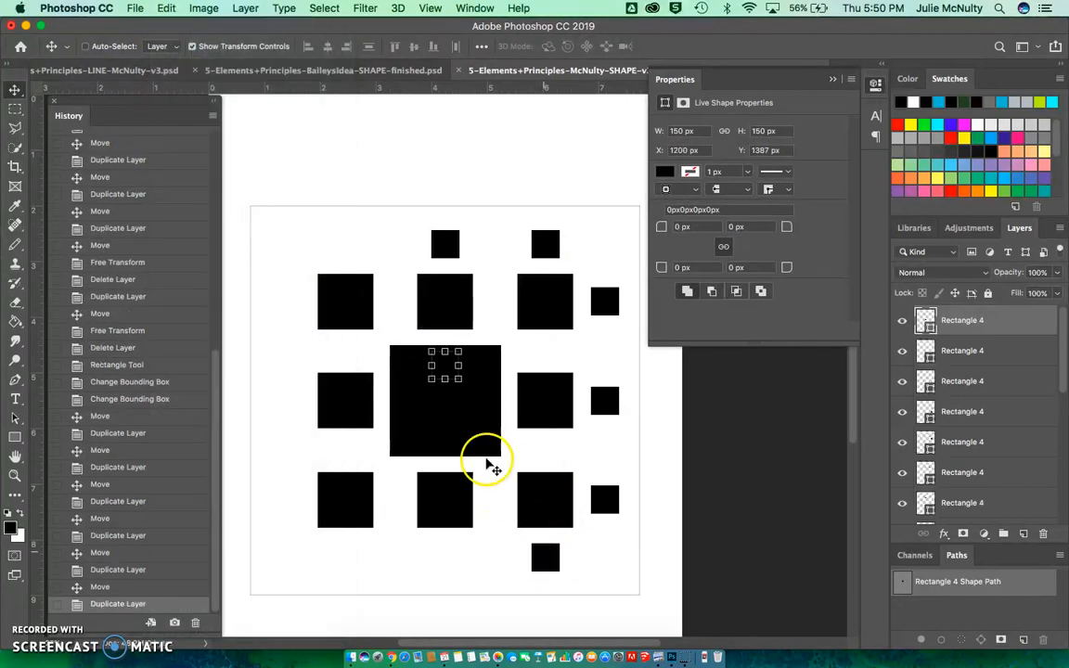
left_click_drag(446, 363, 449, 559)
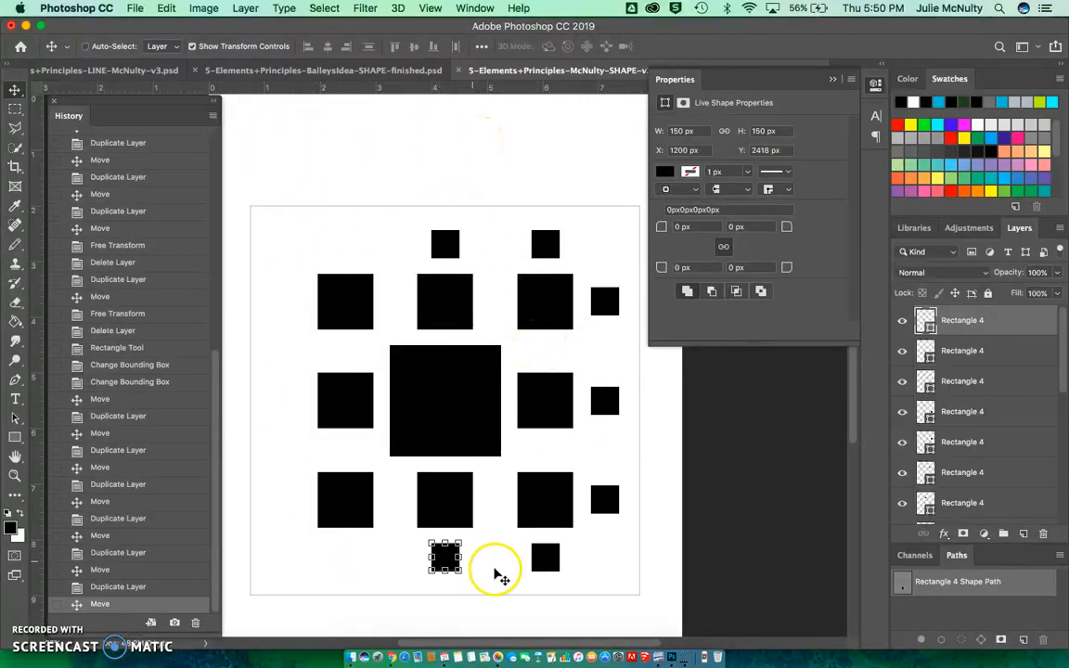
Step: Add a text layer above the frame reading "Element of SHAPE illustrating the Principleof Radial Balance"
left_click(16, 476)
left_click(112, 46)
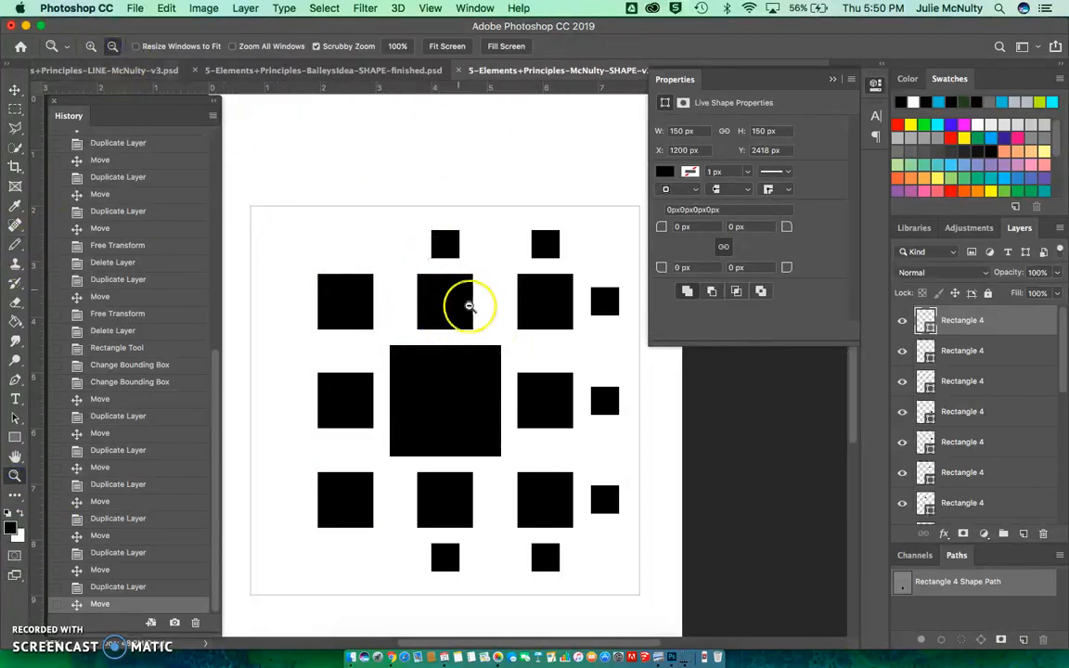
left_click(479, 318)
left_click(479, 319)
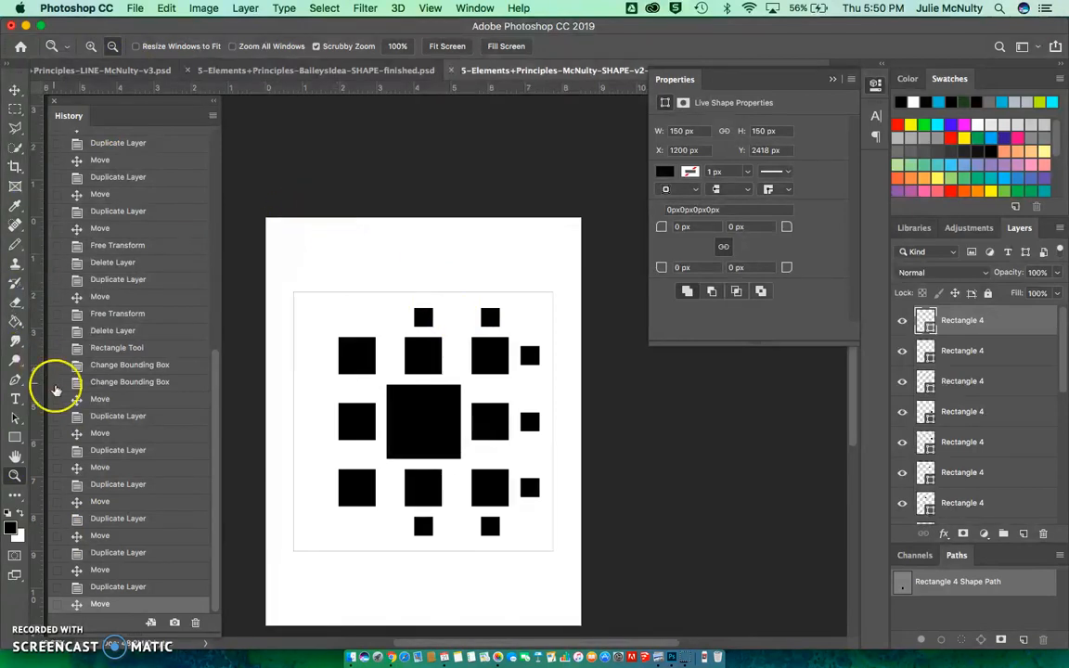
left_click(15, 399)
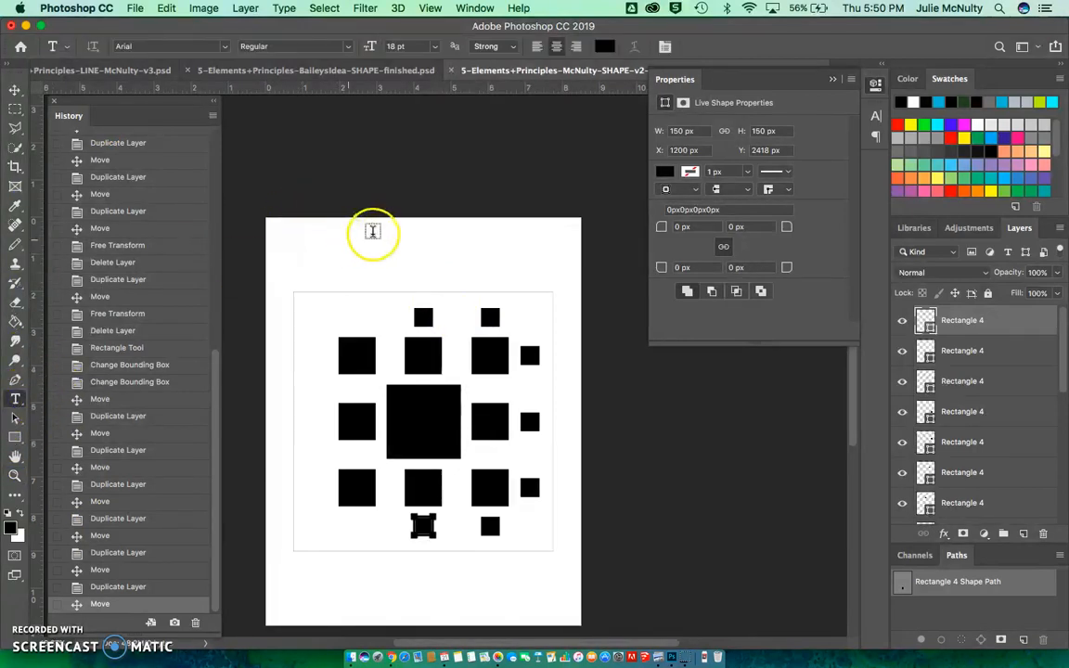
left_click(412, 259)
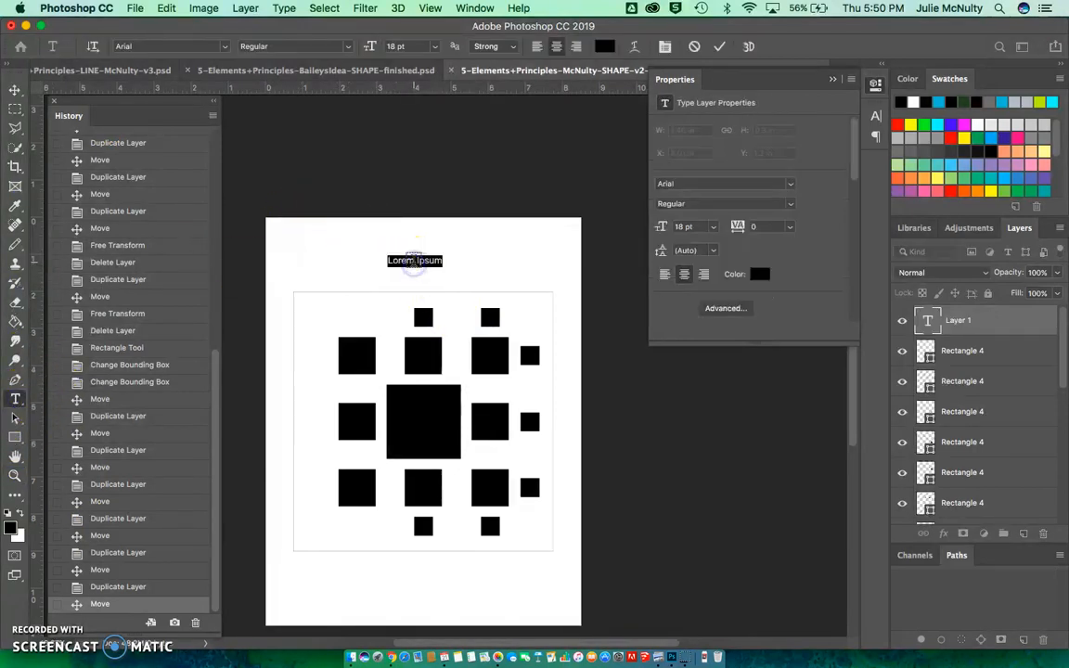
key("BackSpace")
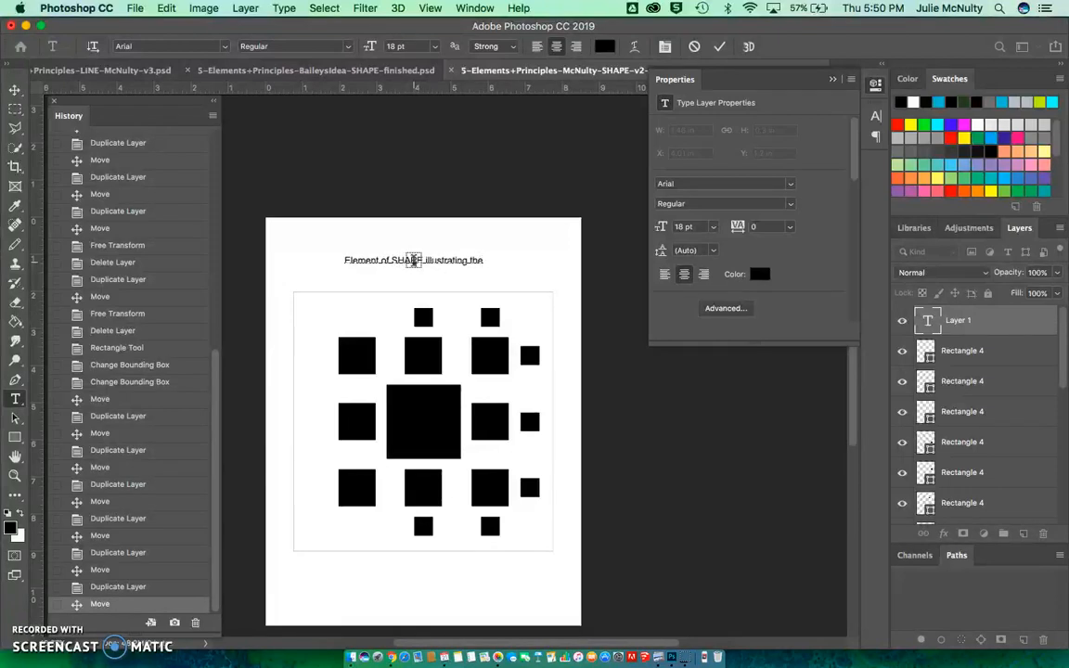
type("rincip")
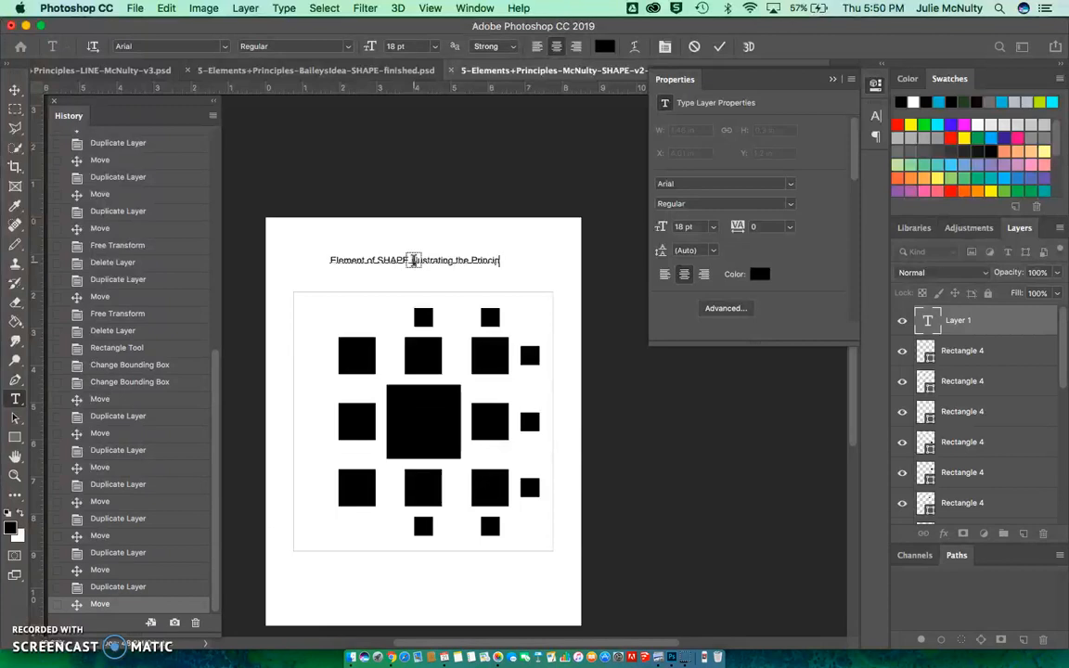
type("le of Radi")
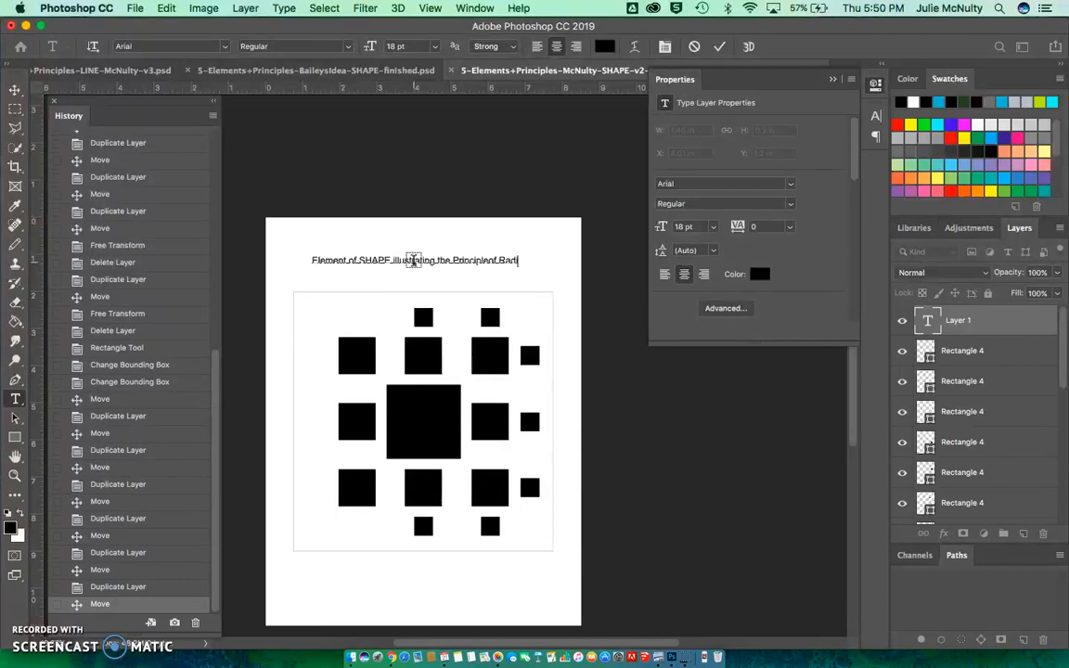
type("al")
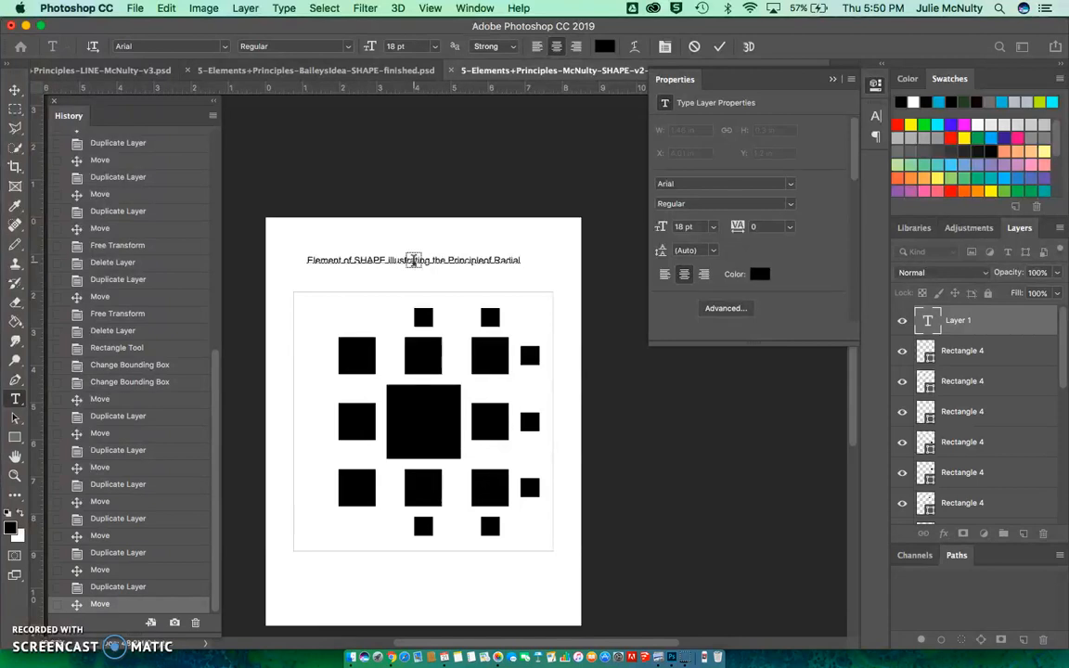
type("l Balance")
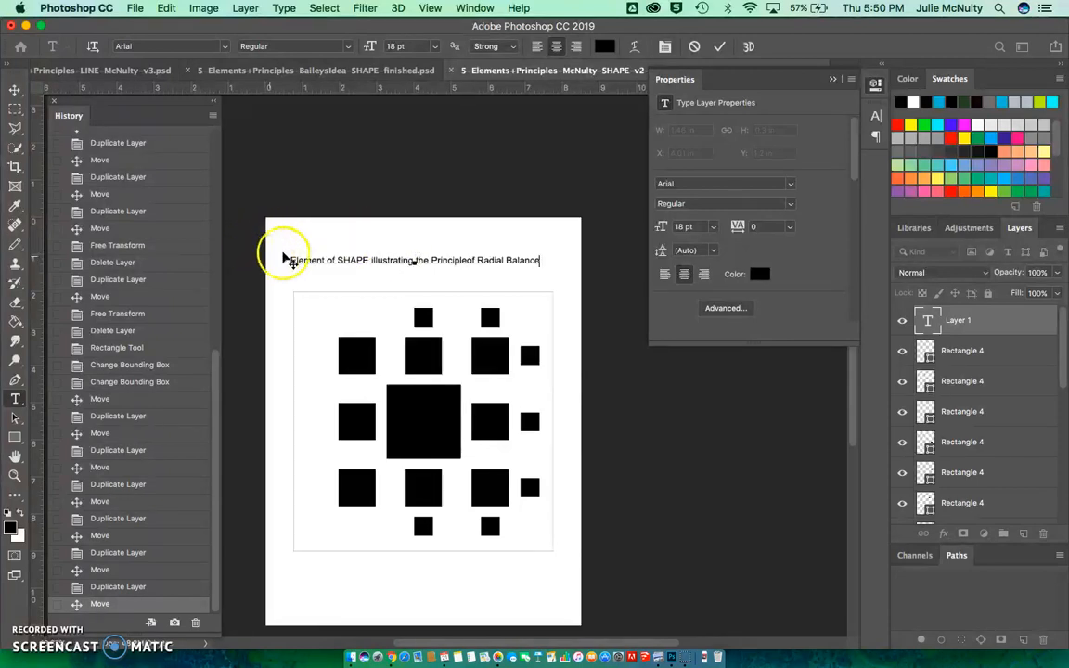
Step: Set the font size of the whole title text to 30 pt
left_click_drag(538, 260, 282, 236)
left_click(431, 46)
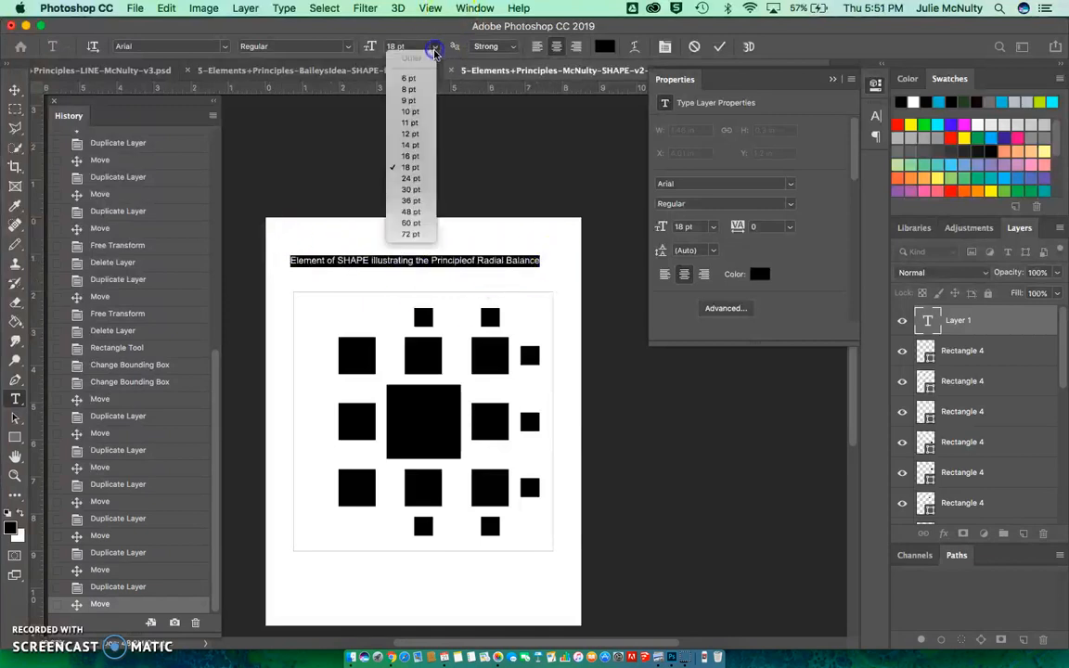
left_click(411, 191)
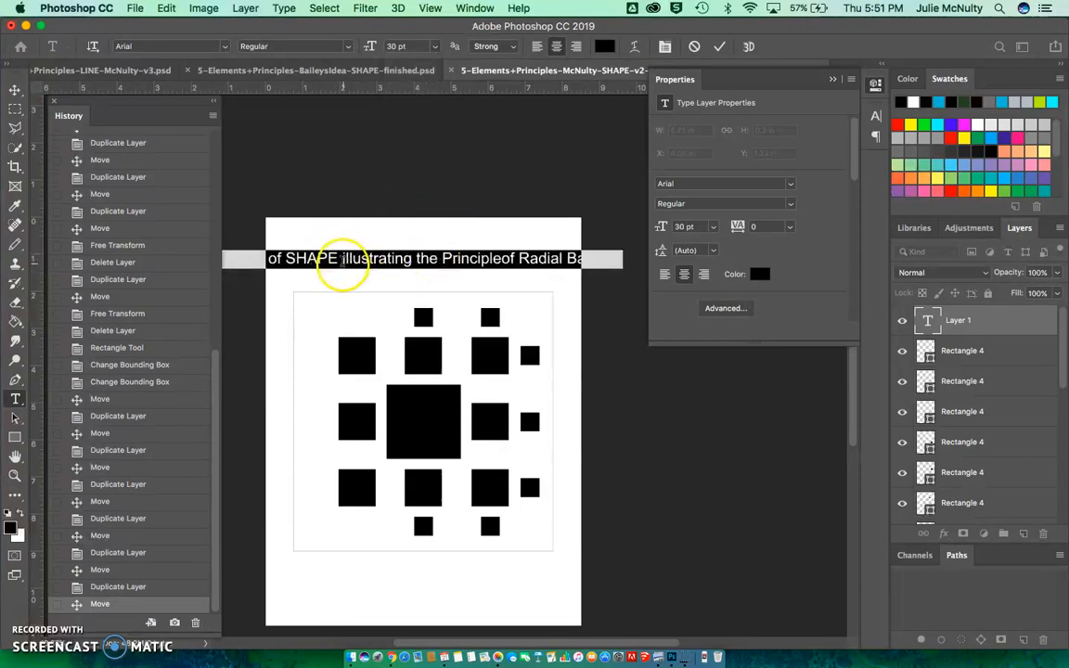
Step: Replace the space after "SHAPE" in the title with a line break
left_click(343, 260)
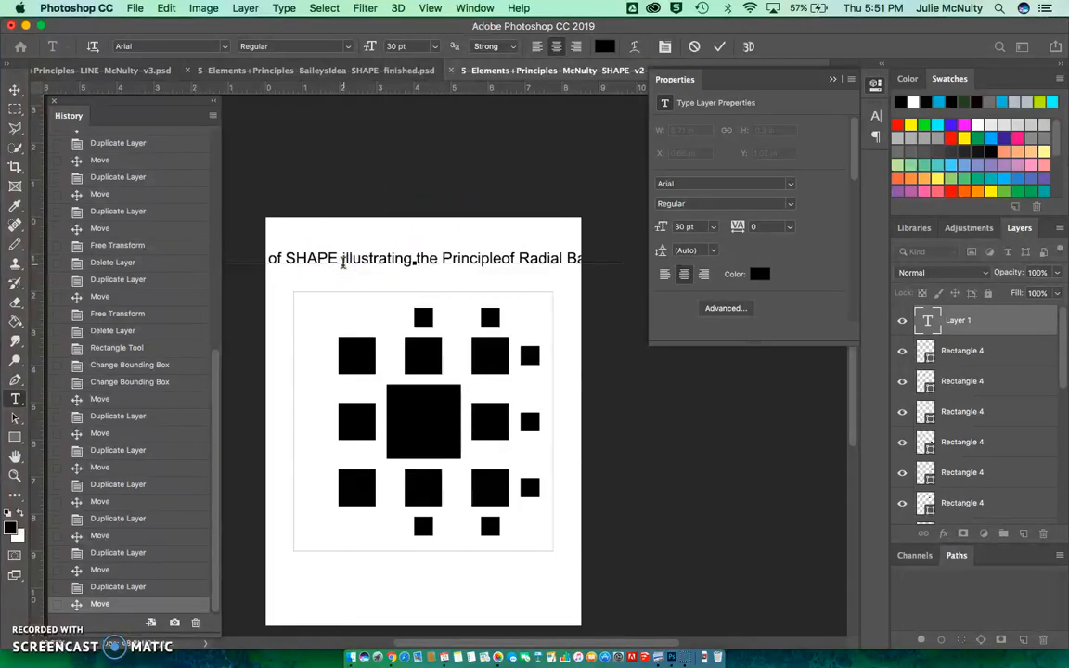
left_click(341, 260)
key("BackSpace")
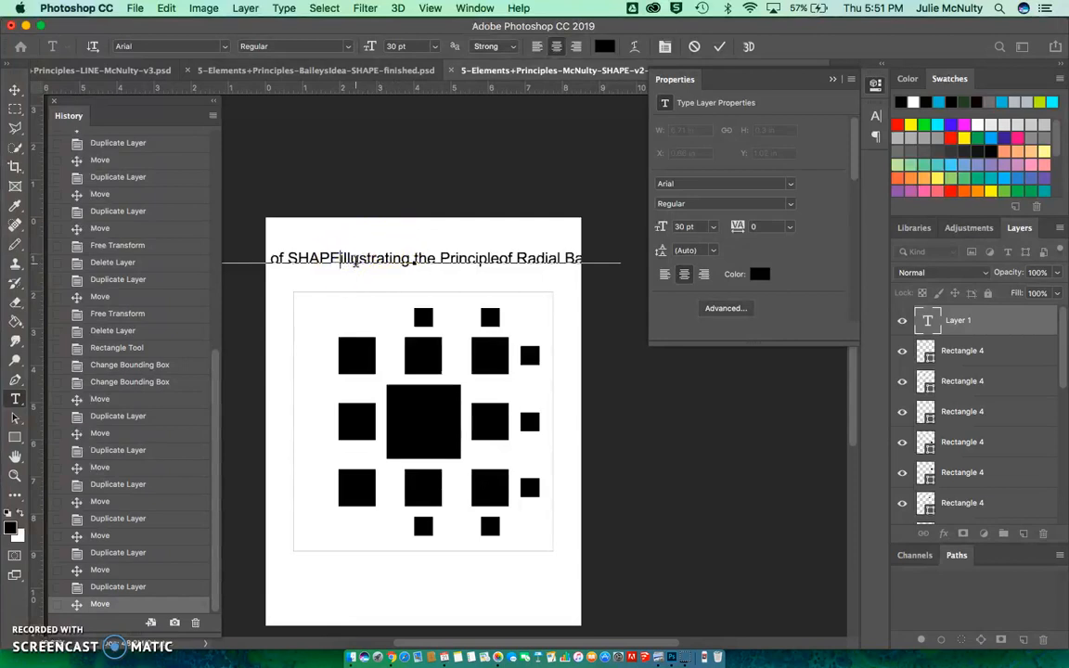
key("Return")
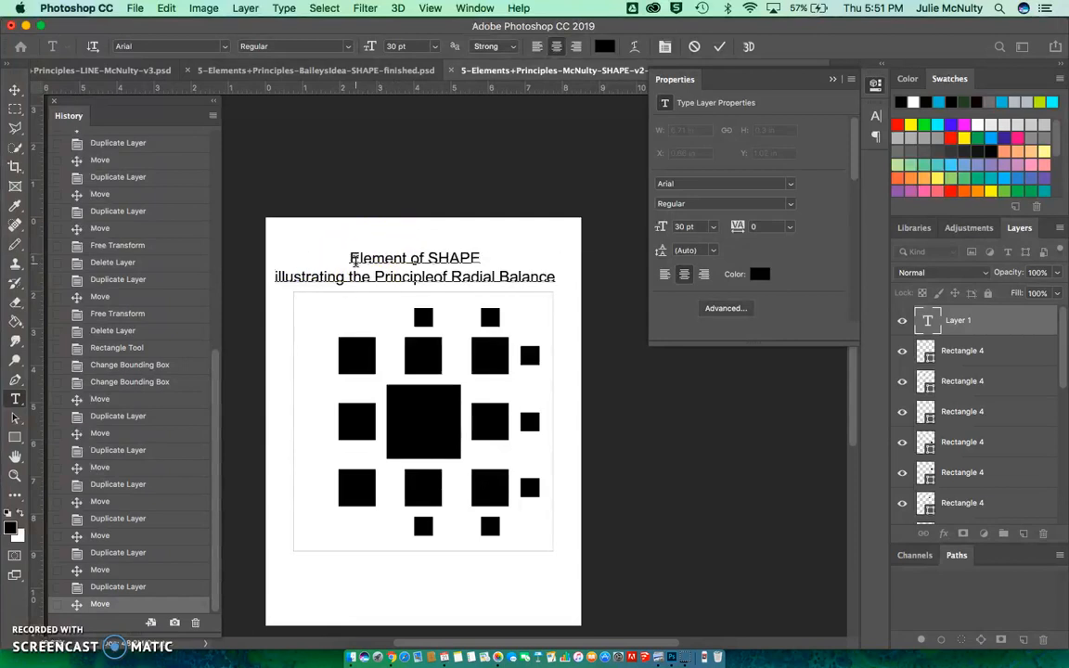
Step: Insert the missing space in "Principle of" and break the title onto a third line before "Principle"
left_click(436, 276)
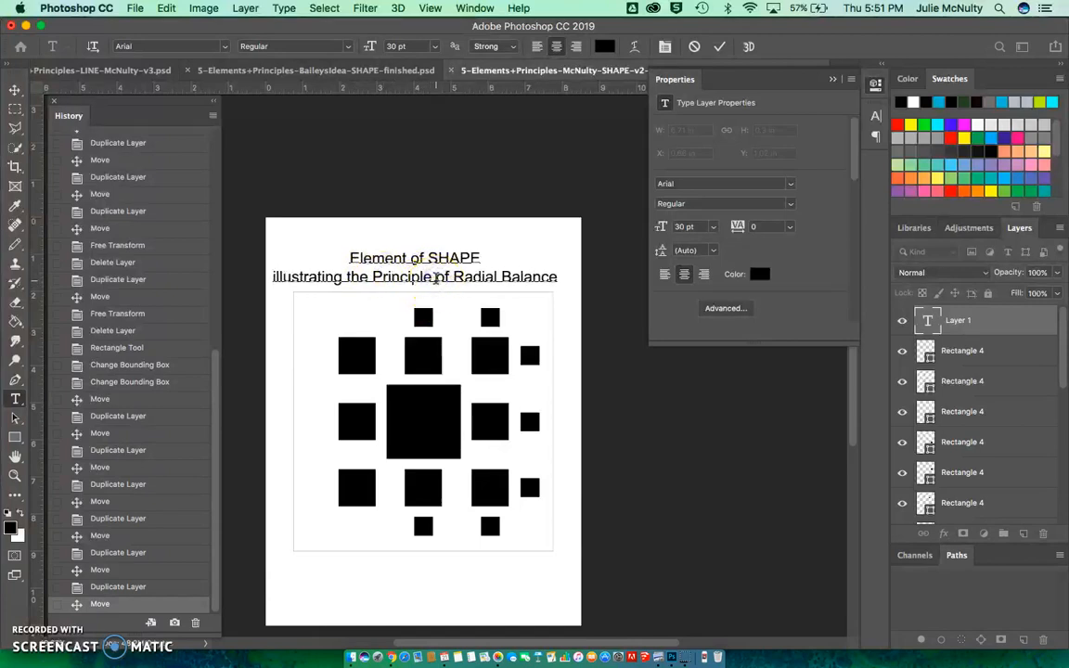
left_click(372, 276)
key("Return")
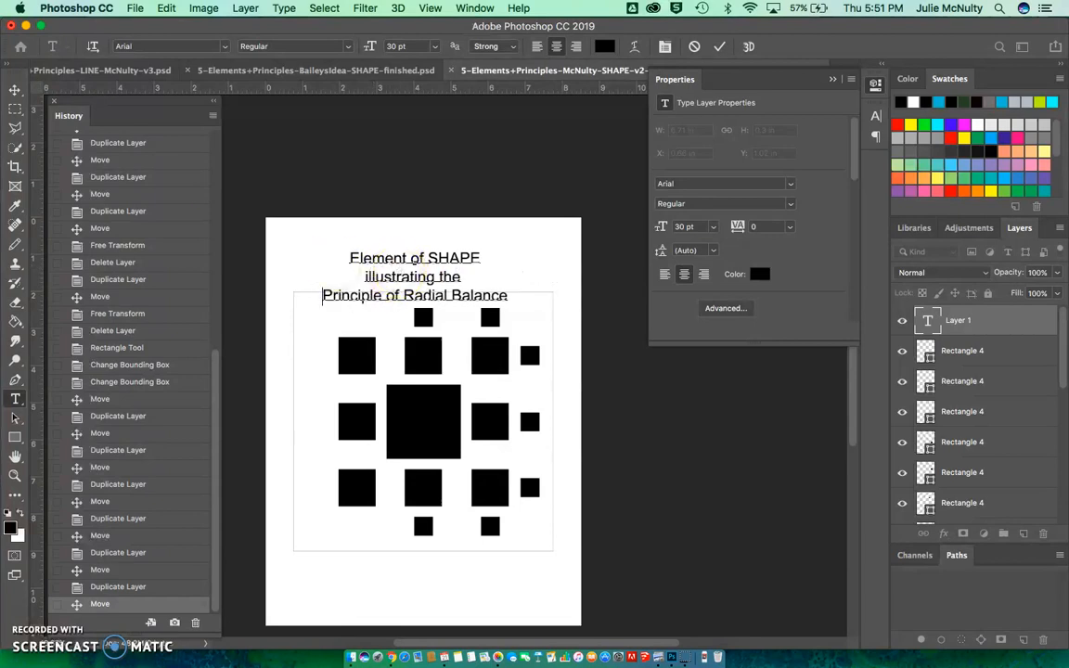
left_click(14, 90)
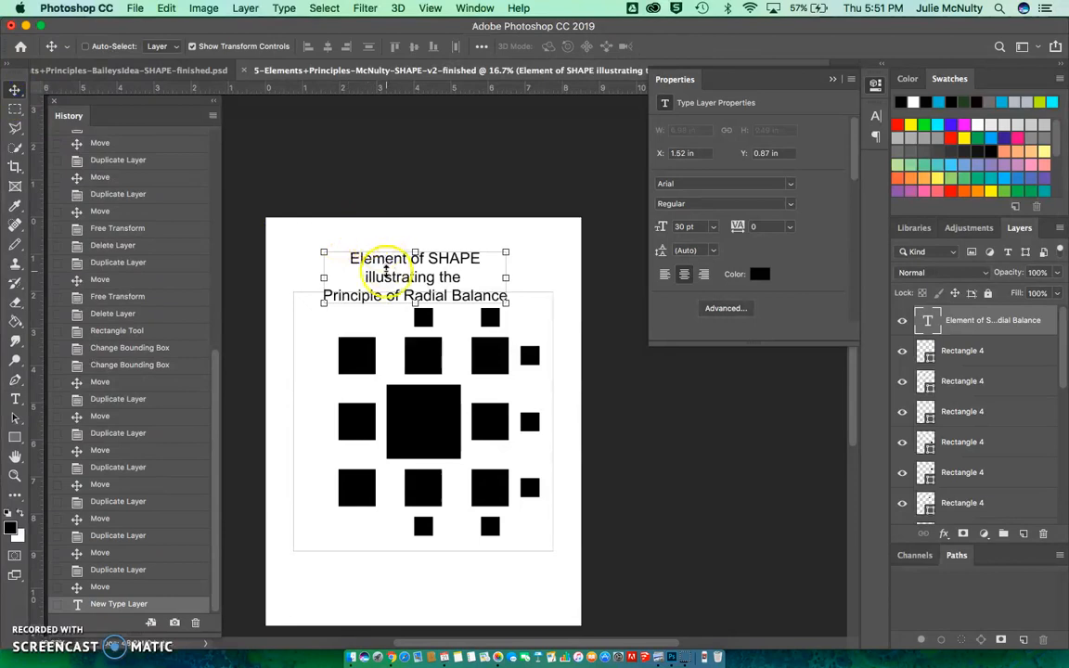